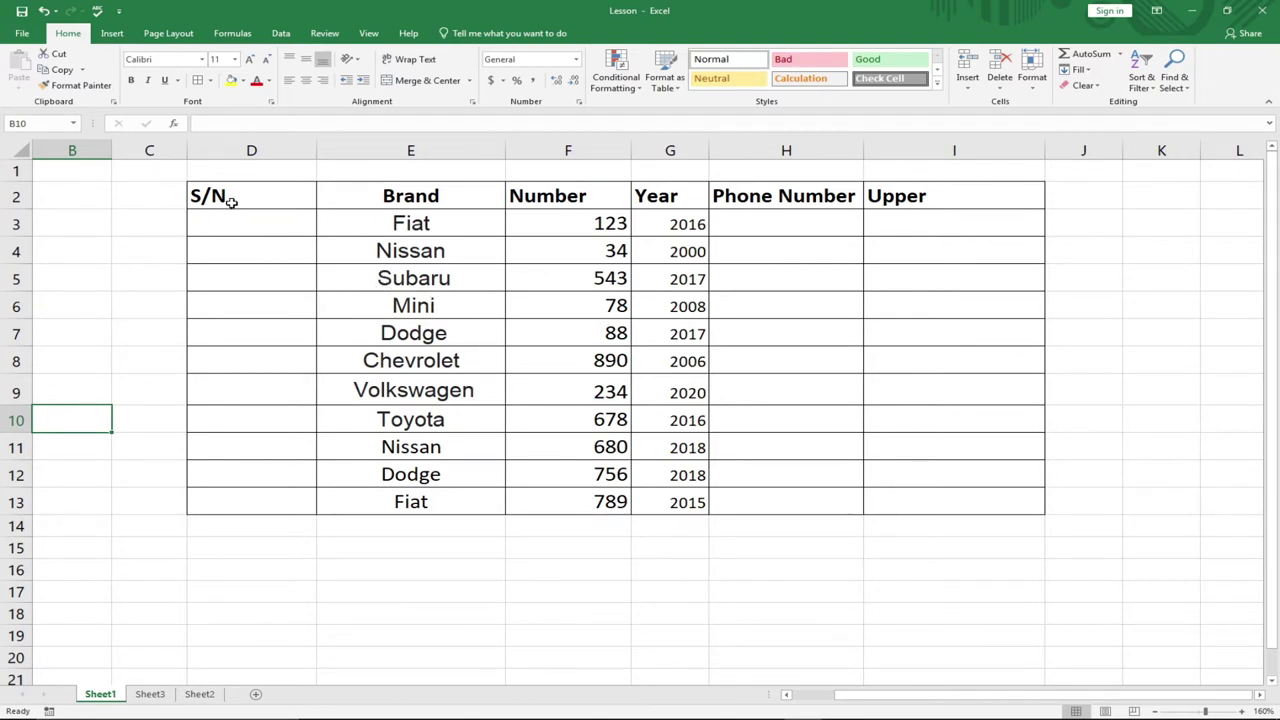
- Select the car table from S/N to I13 and switch on Filter from the Data tab
{"action": "left_click", "coordinate": [296, 200]}
{"action": "left_click", "coordinate": [556, 229]}
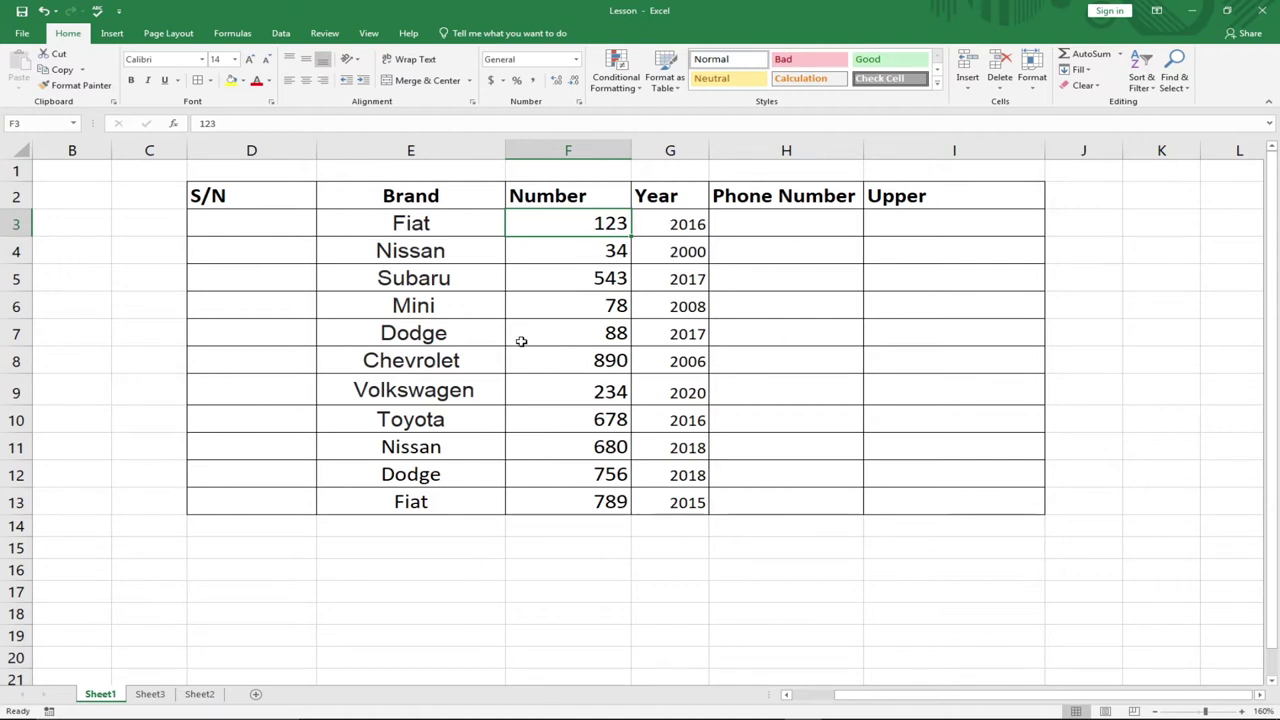
{"action": "left_click_drag", "start_coordinate": [228, 195], "coordinate": [960, 494]}
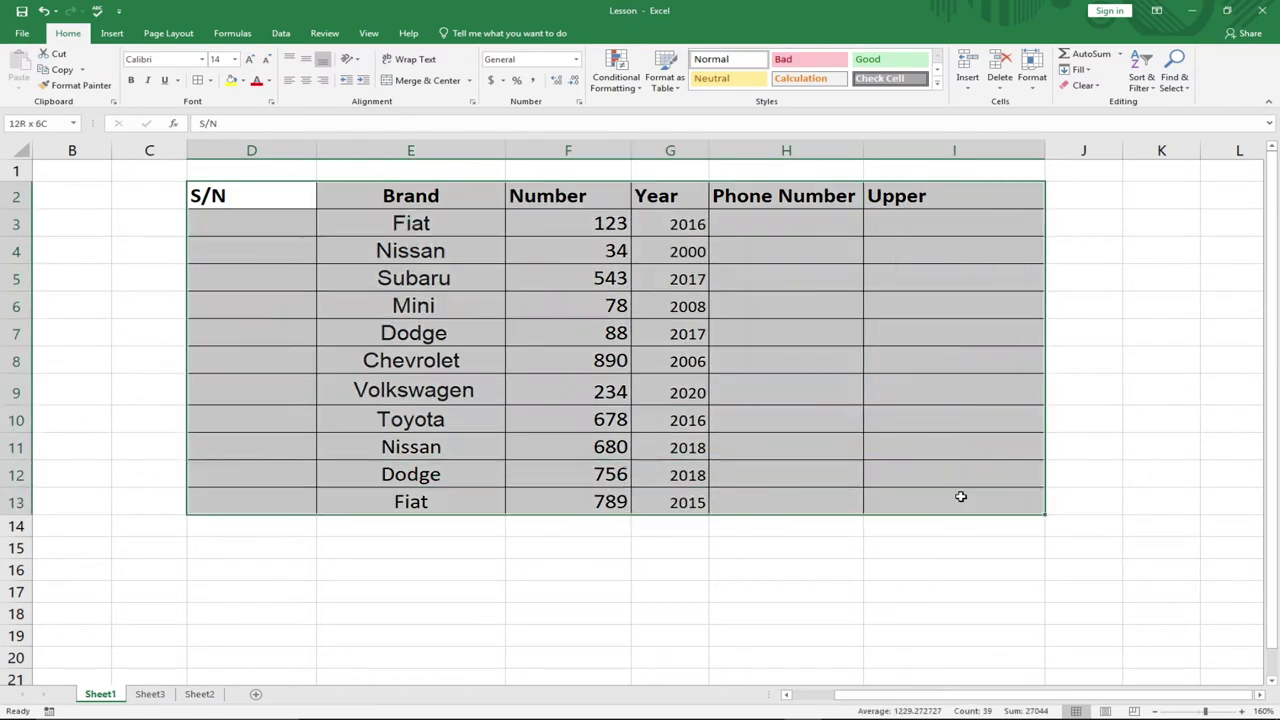
{"action": "left_click", "coordinate": [281, 33]}
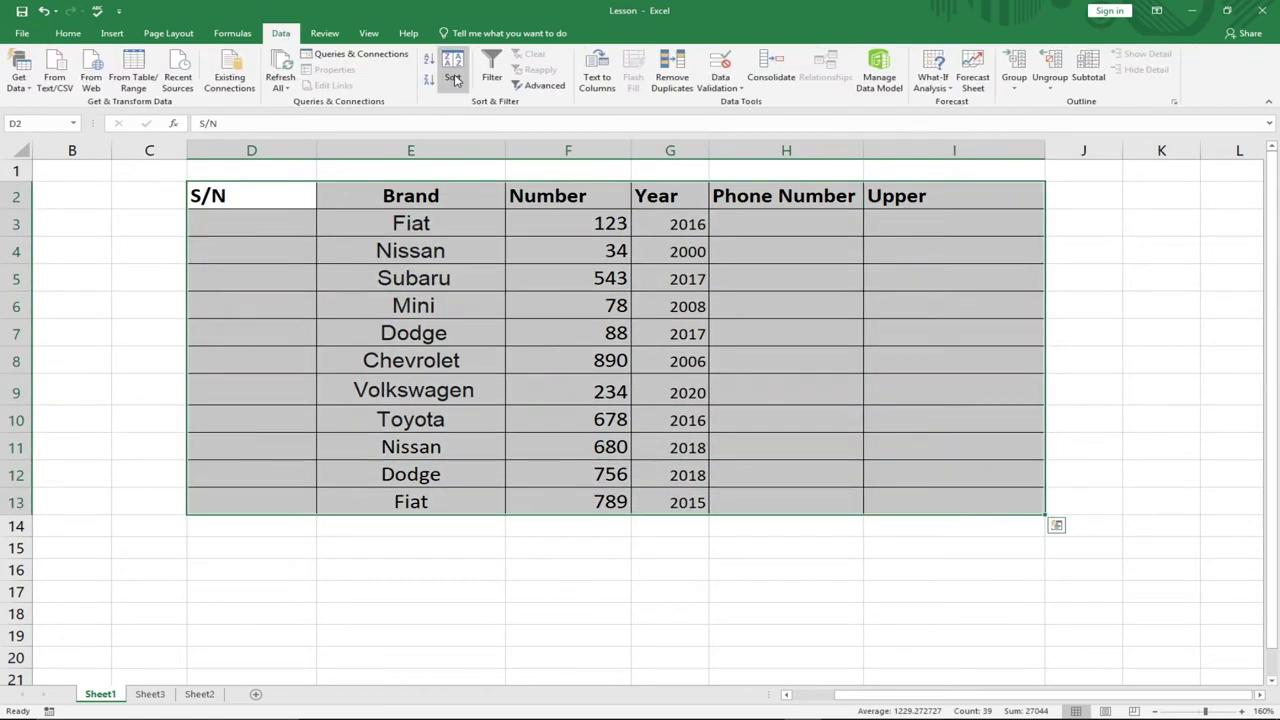
{"action": "left_click", "coordinate": [491, 78]}
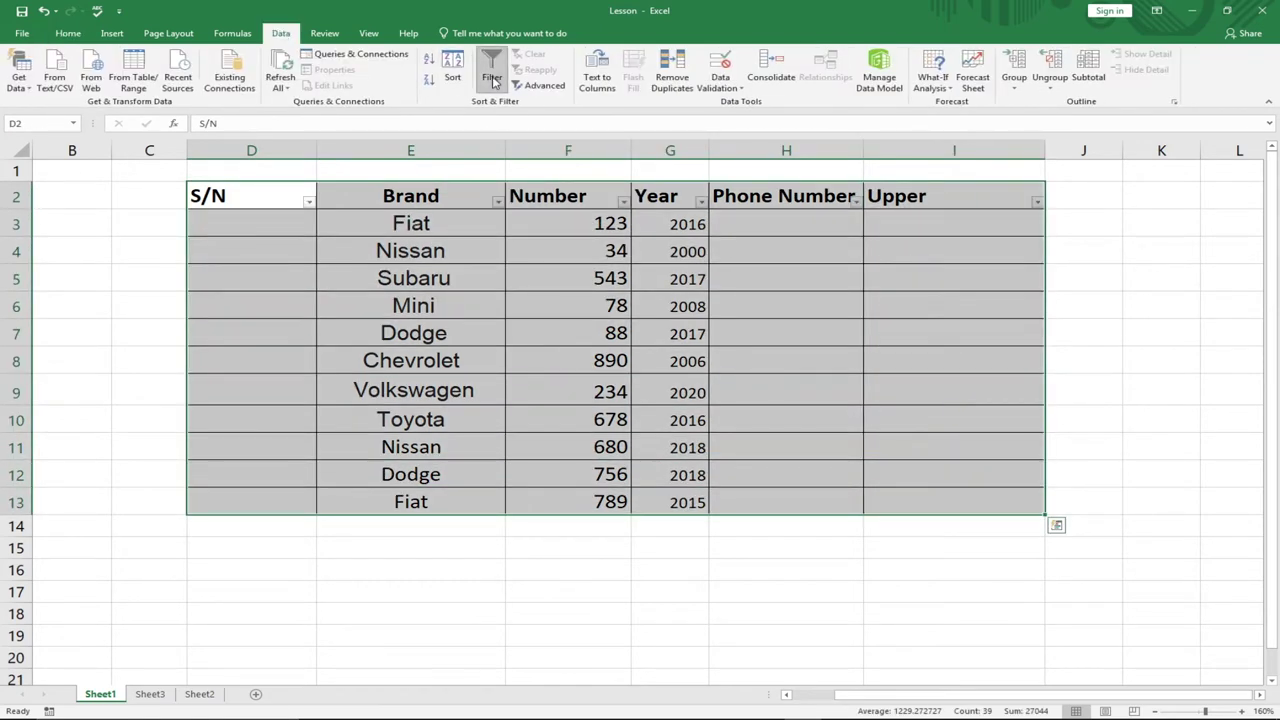
- Check the new Brand and S/N filter dropdowns, leaving cell F3 selected
{"action": "left_click", "coordinate": [498, 202]}
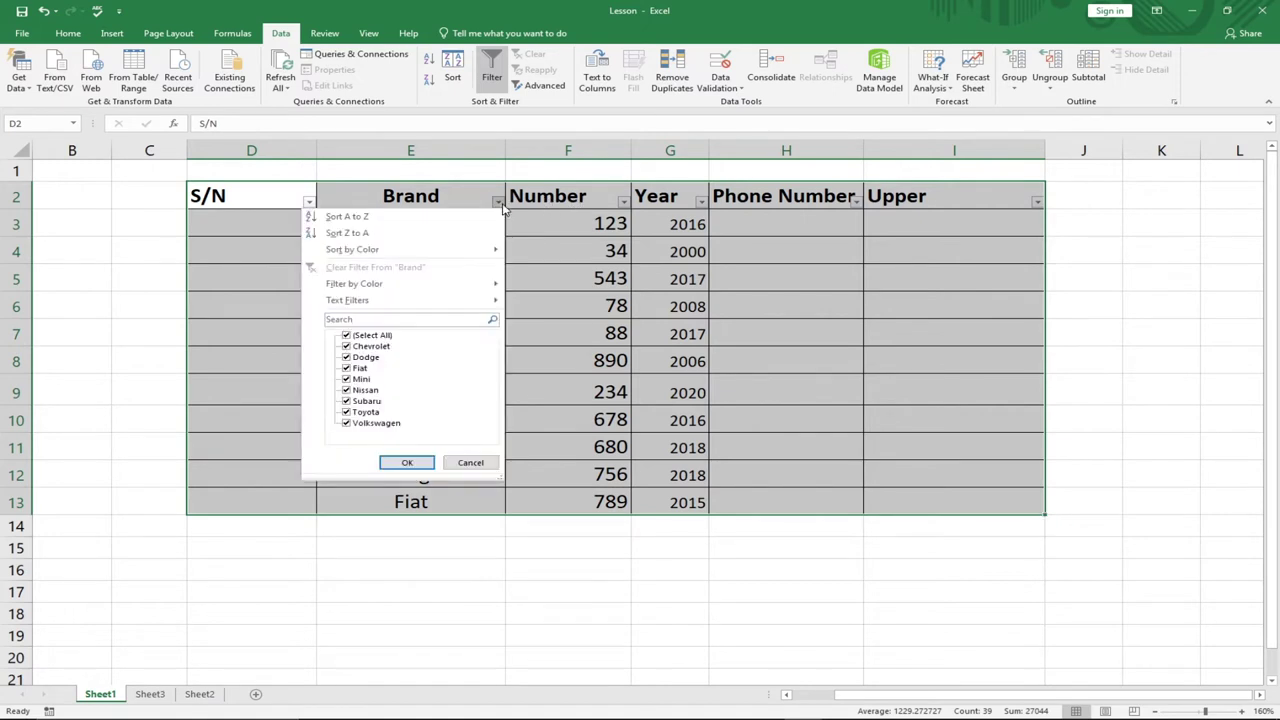
{"action": "left_click", "coordinate": [310, 204]}
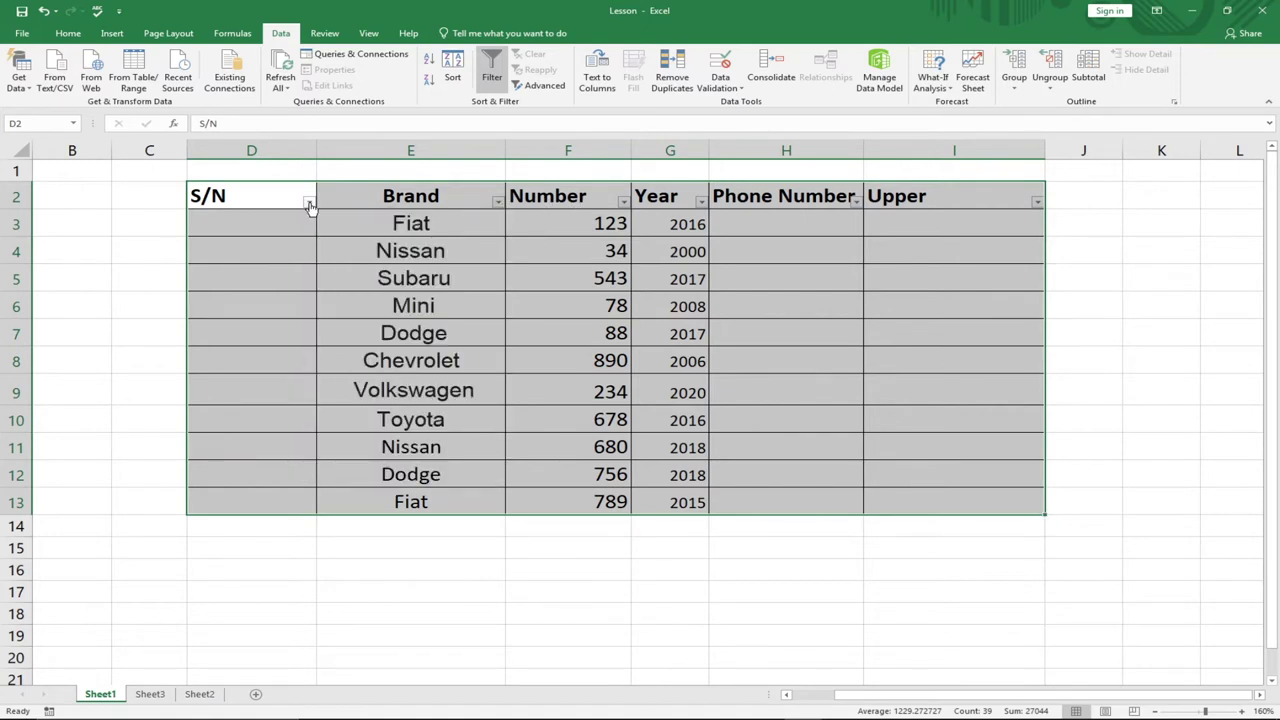
{"action": "left_click", "coordinate": [309, 203]}
{"action": "left_click", "coordinate": [512, 213]}
{"action": "left_click", "coordinate": [532, 216]}
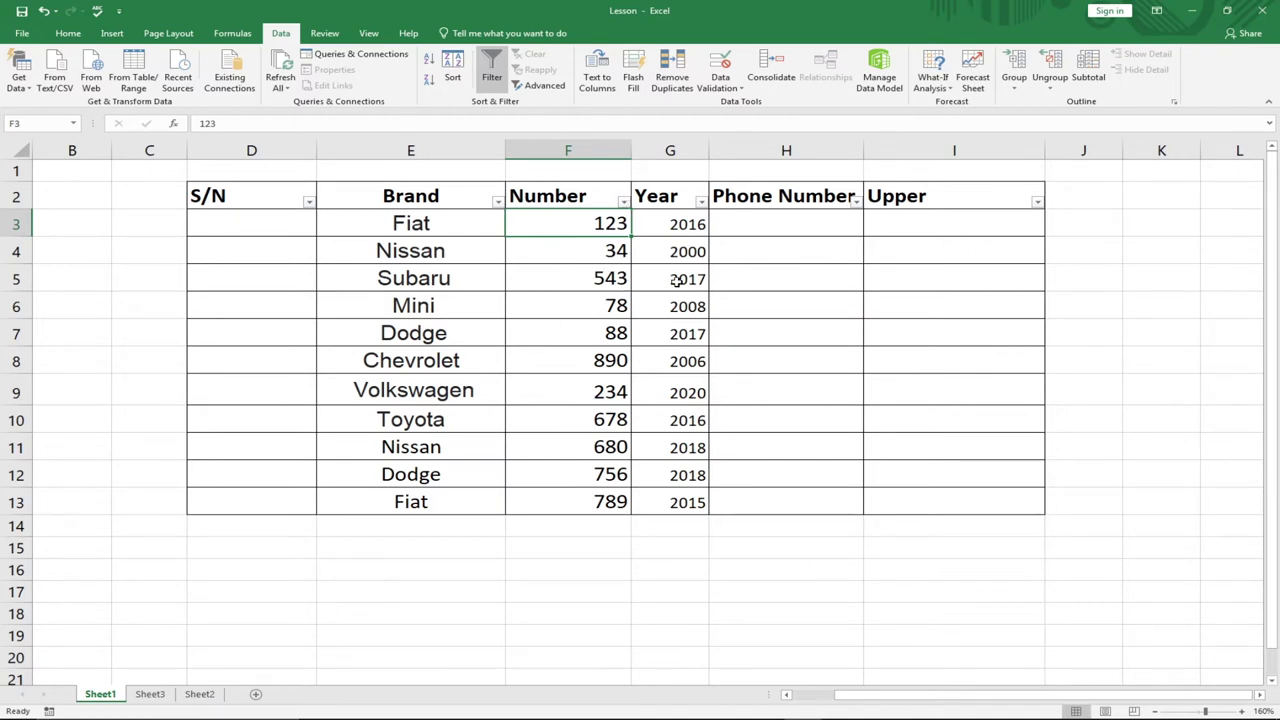
- Filter the Year column to show only the 2016 rows
{"action": "left_click", "coordinate": [701, 201]}
{"action": "left_click", "coordinate": [551, 336]}
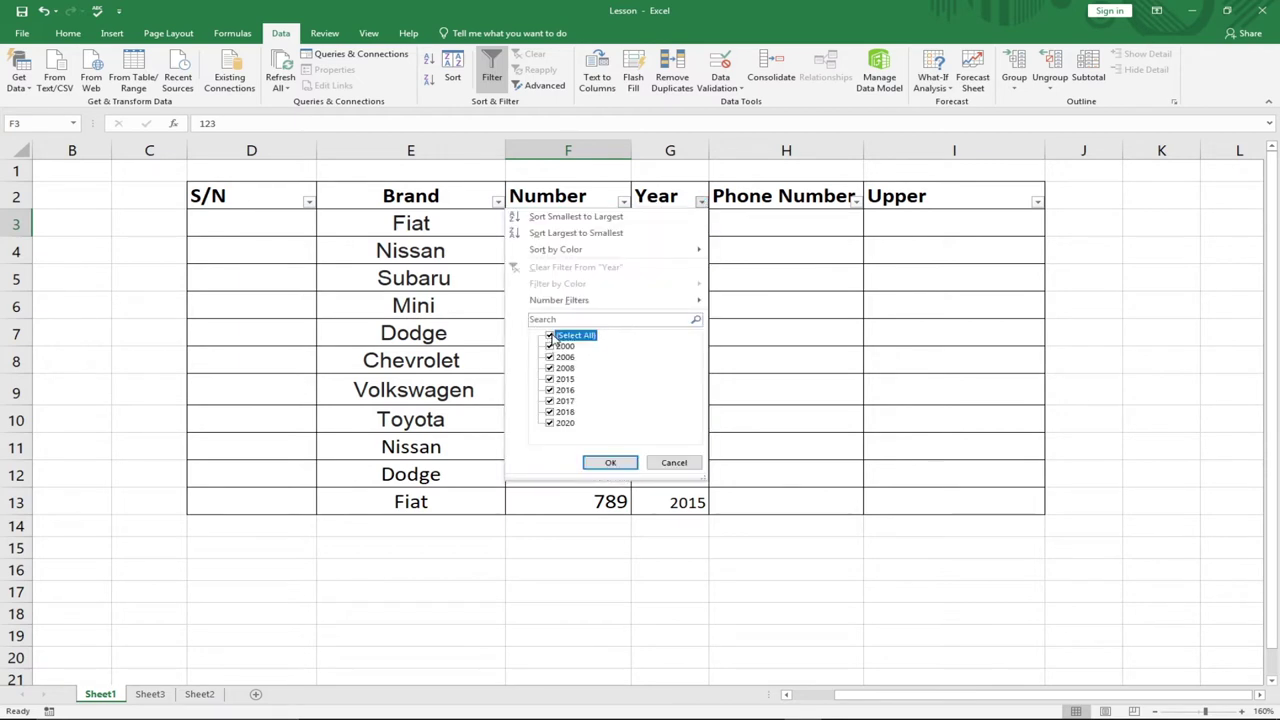
{"action": "left_click", "coordinate": [550, 390]}
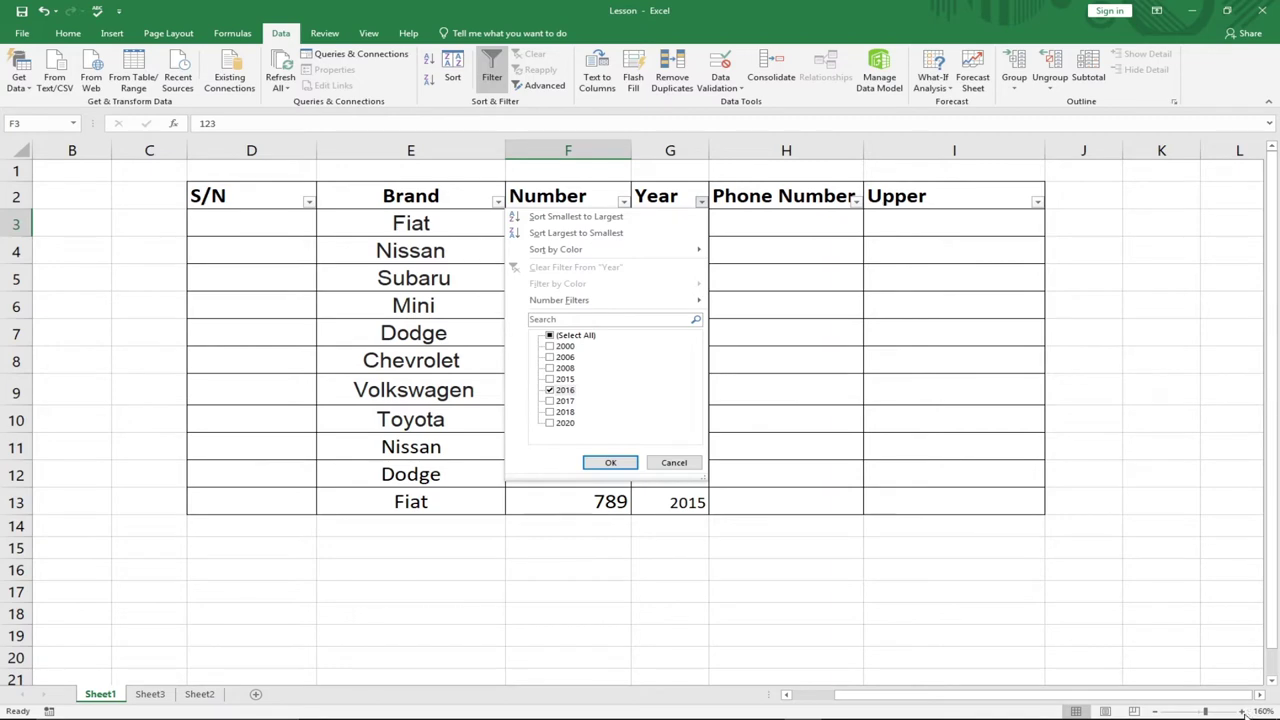
{"action": "scroll", "coordinate": [1008, 544], "scroll_direction": "up", "scroll_amount": 3}
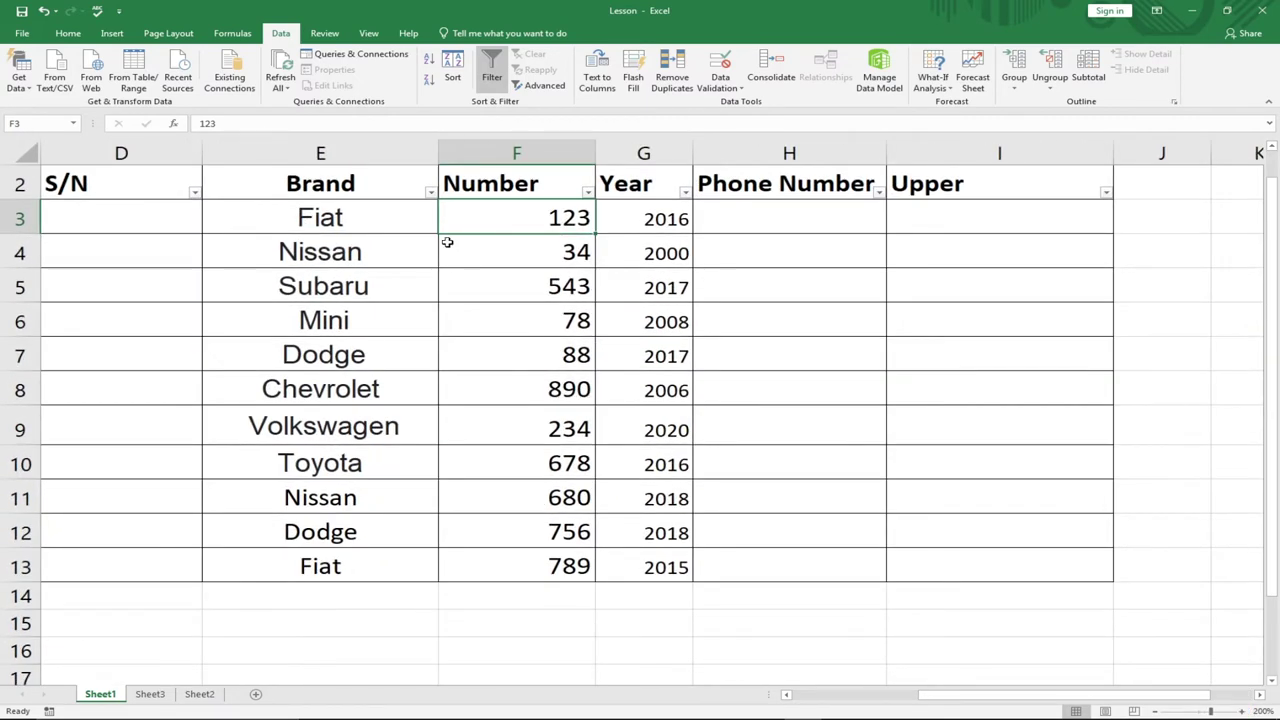
{"action": "scroll", "coordinate": [640, 243], "scroll_direction": "up", "scroll_amount": 1}
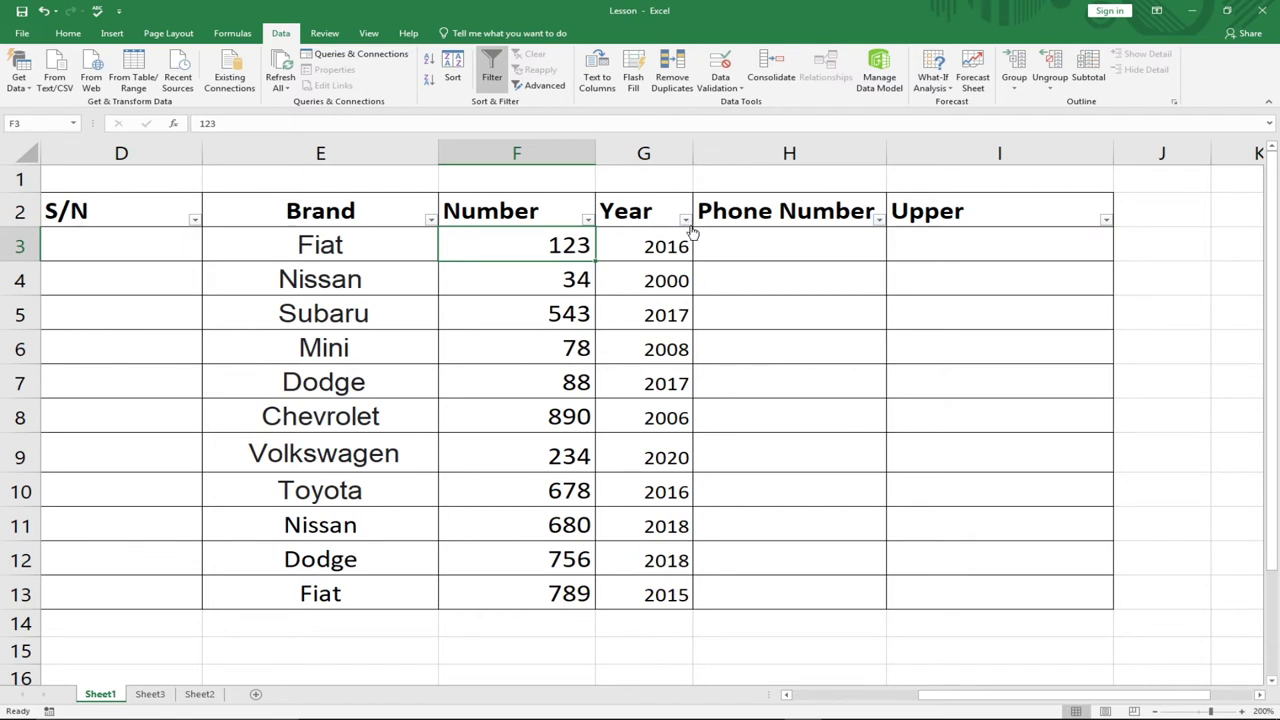
{"action": "left_click", "coordinate": [685, 220]}
{"action": "left_click", "coordinate": [534, 355]}
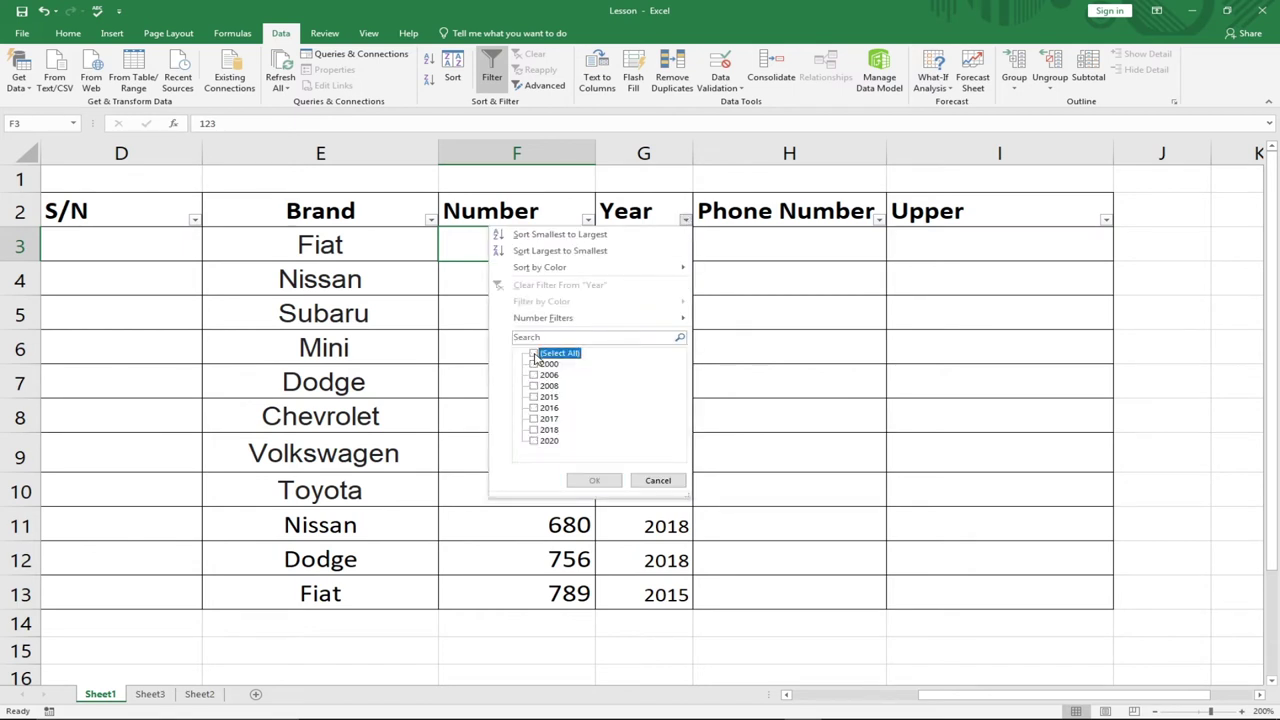
{"action": "left_click", "coordinate": [534, 408]}
{"action": "left_click", "coordinate": [601, 481]}
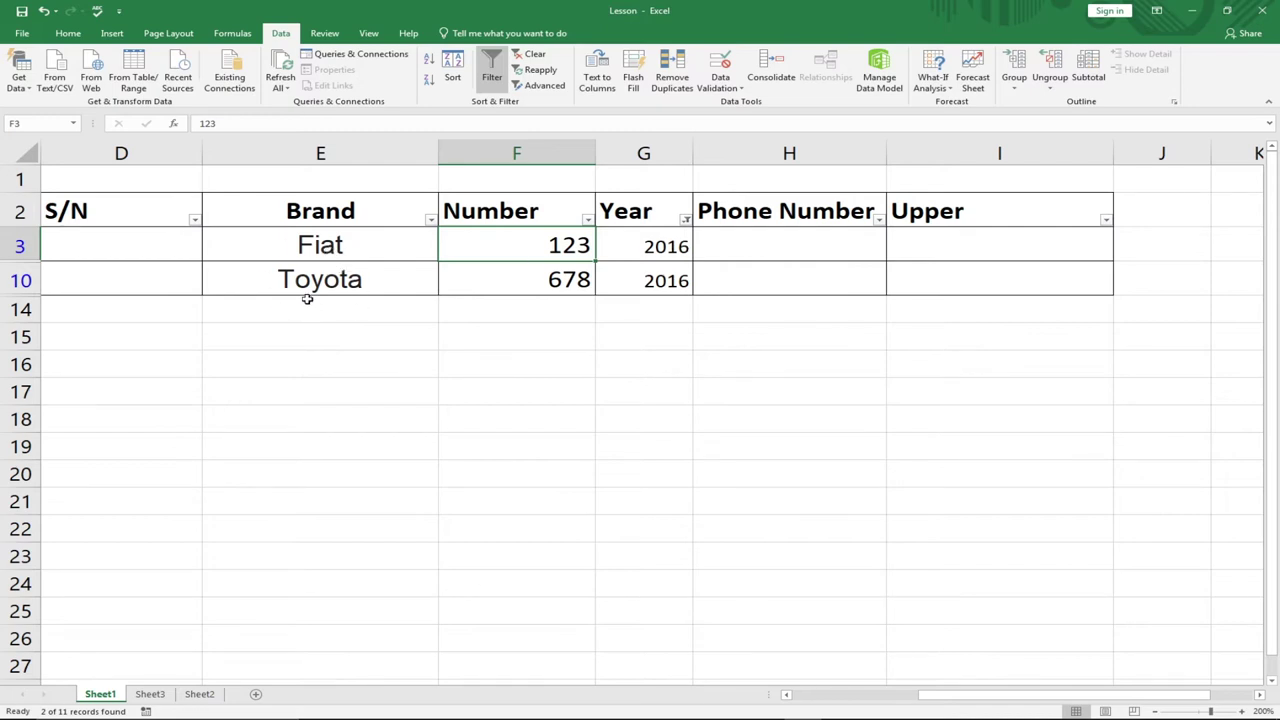
- Add 2015 to the Year filter so Fiat, Toyota and Fiat remain
{"action": "left_click", "coordinate": [686, 222]}
{"action": "left_click", "coordinate": [533, 397]}
{"action": "left_click", "coordinate": [588, 480]}
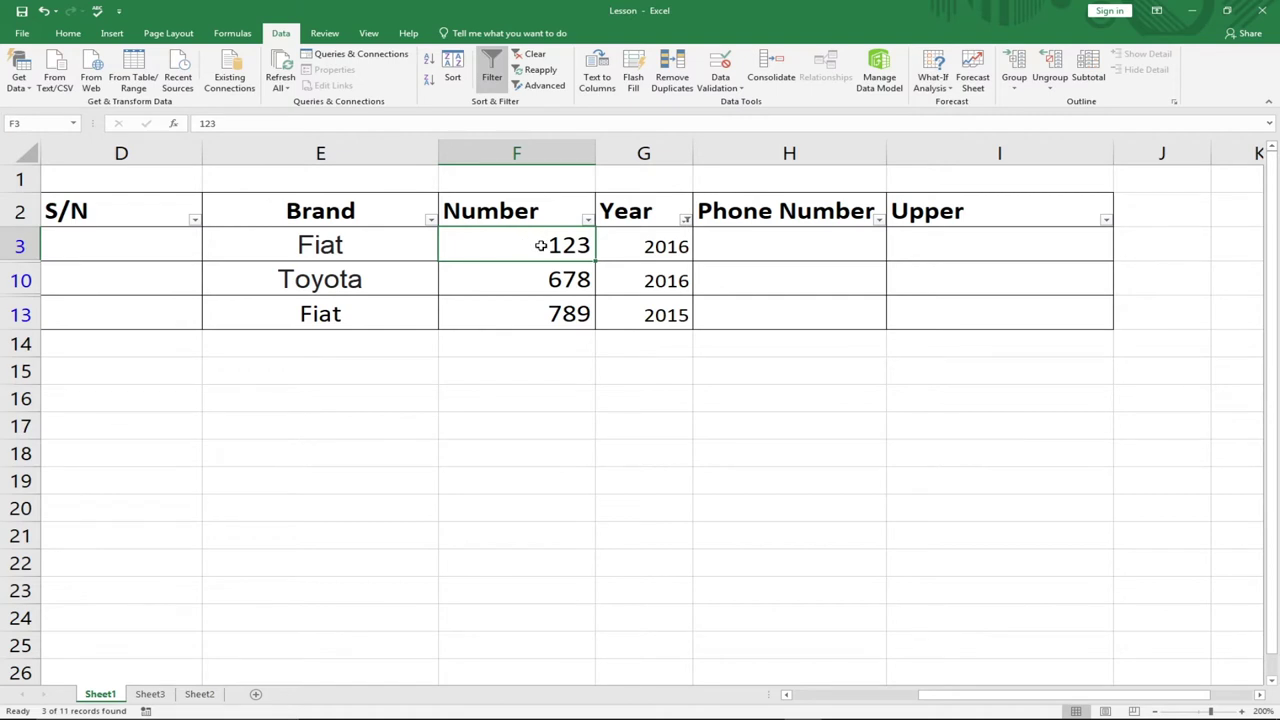
{"action": "left_click", "coordinate": [685, 220]}
- Reselect all years to show the 11 rows, then sort Brand A to Z
{"action": "left_click", "coordinate": [533, 354]}
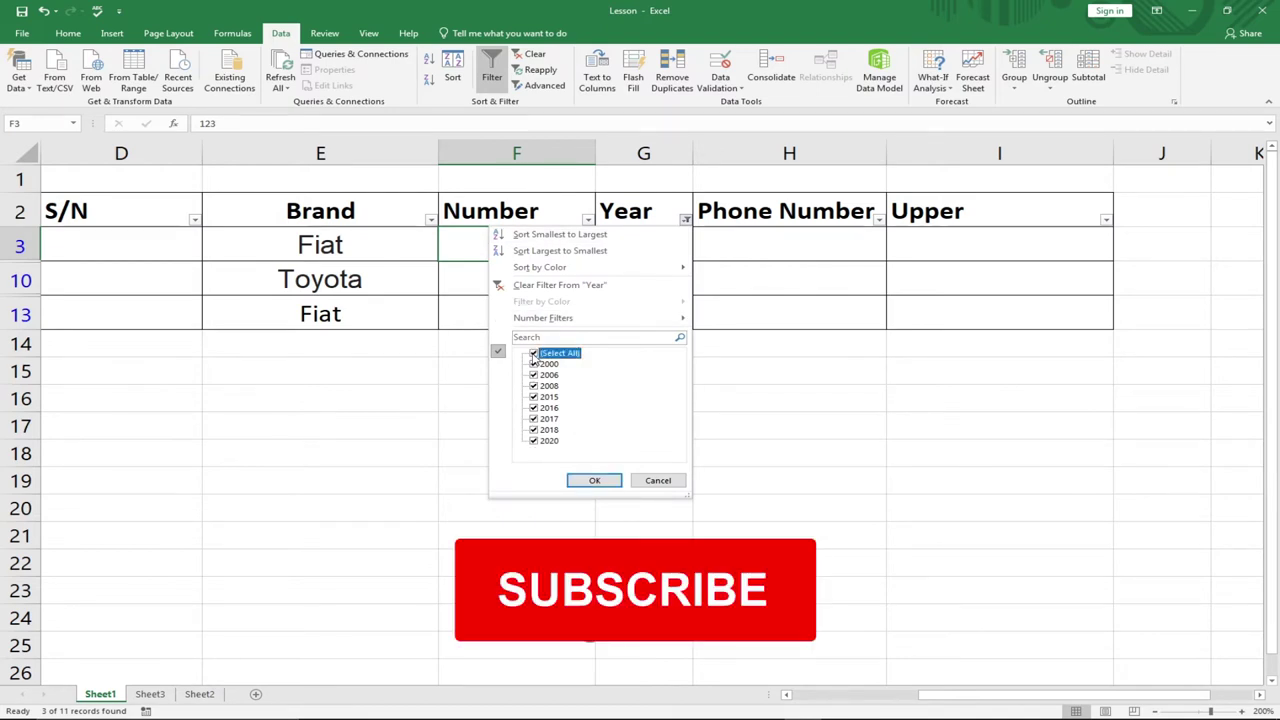
{"action": "left_click", "coordinate": [595, 481]}
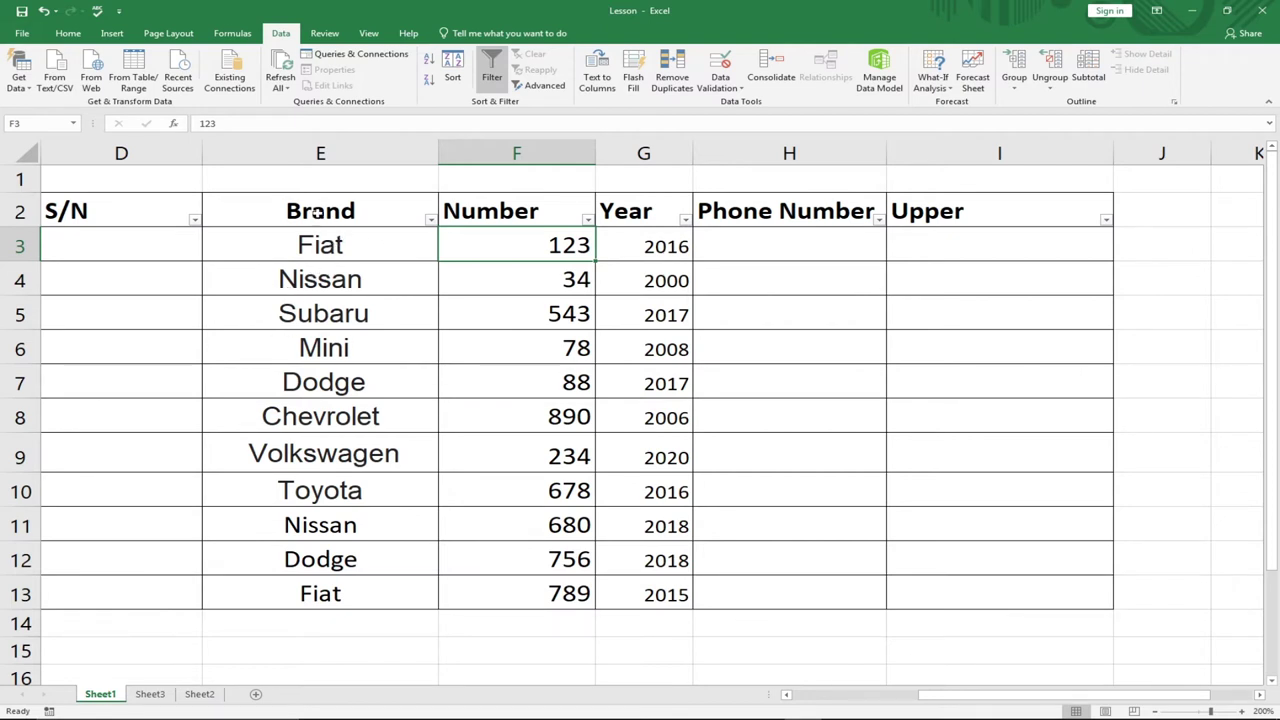
{"action": "left_click", "coordinate": [429, 219]}
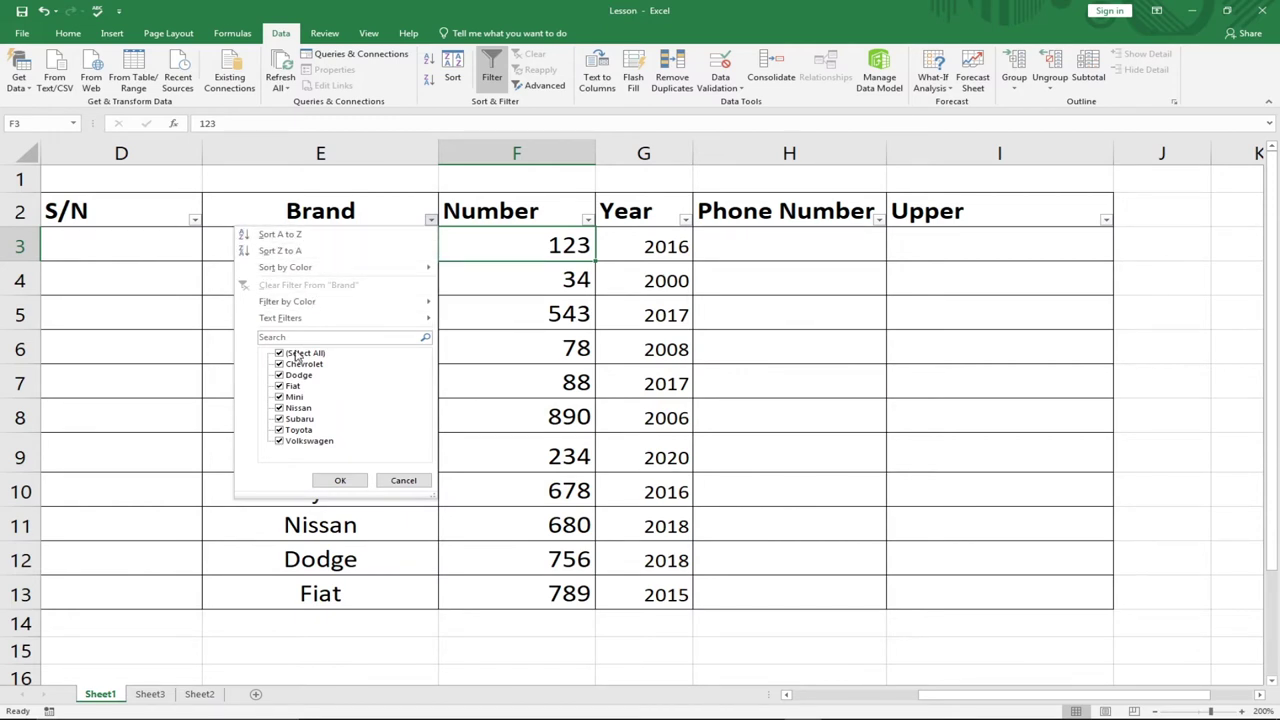
{"action": "mouse_move", "coordinate": [300, 303]}
{"action": "left_click", "coordinate": [272, 236]}
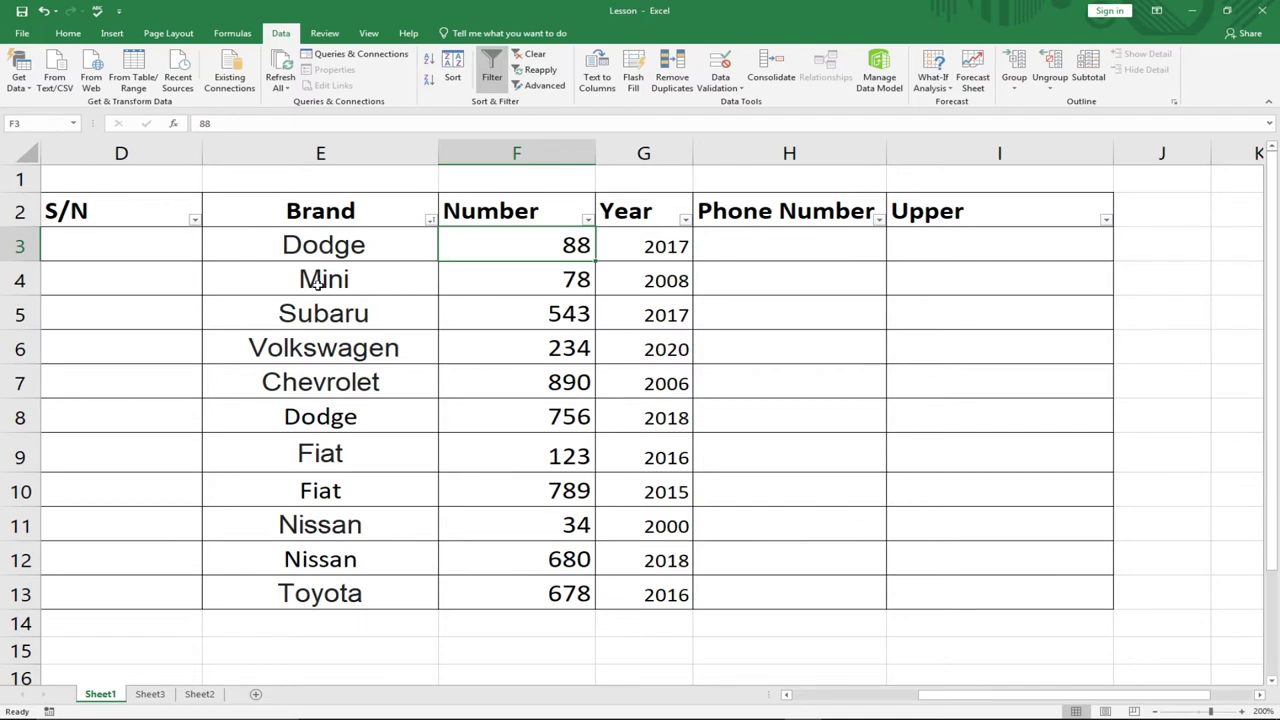
{"action": "left_click", "coordinate": [430, 220]}
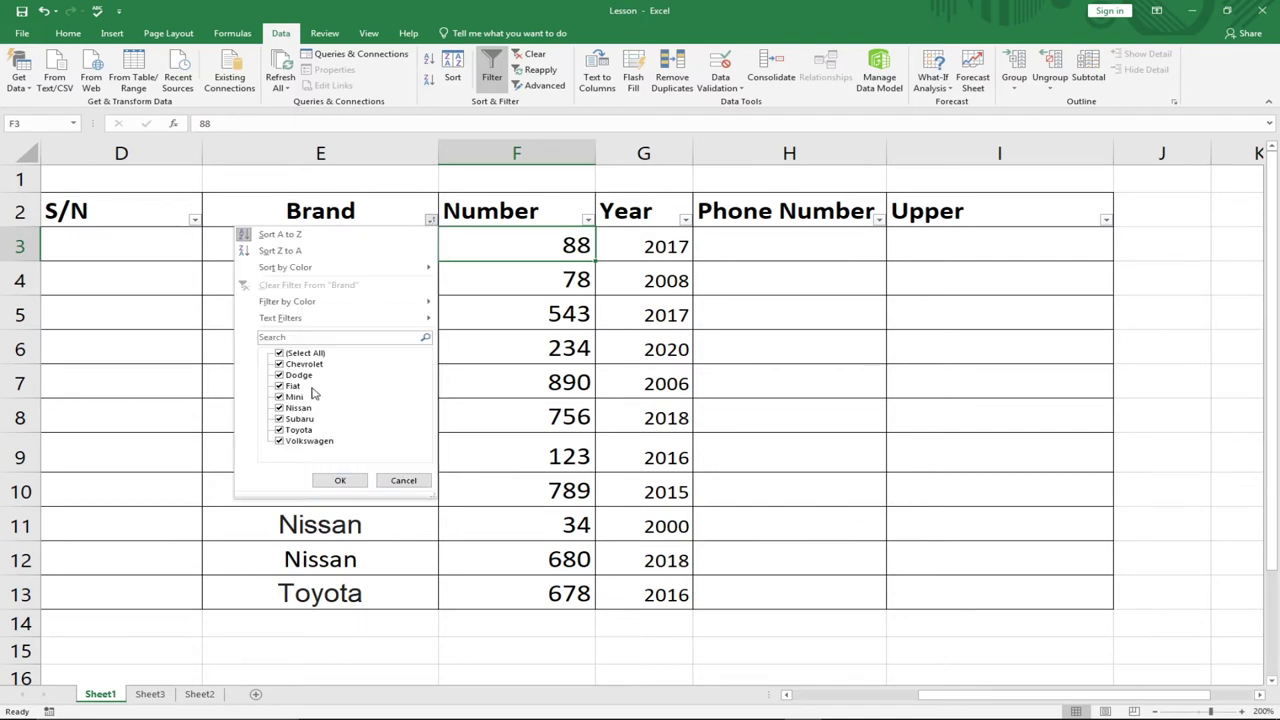
{"action": "left_click", "coordinate": [283, 355]}
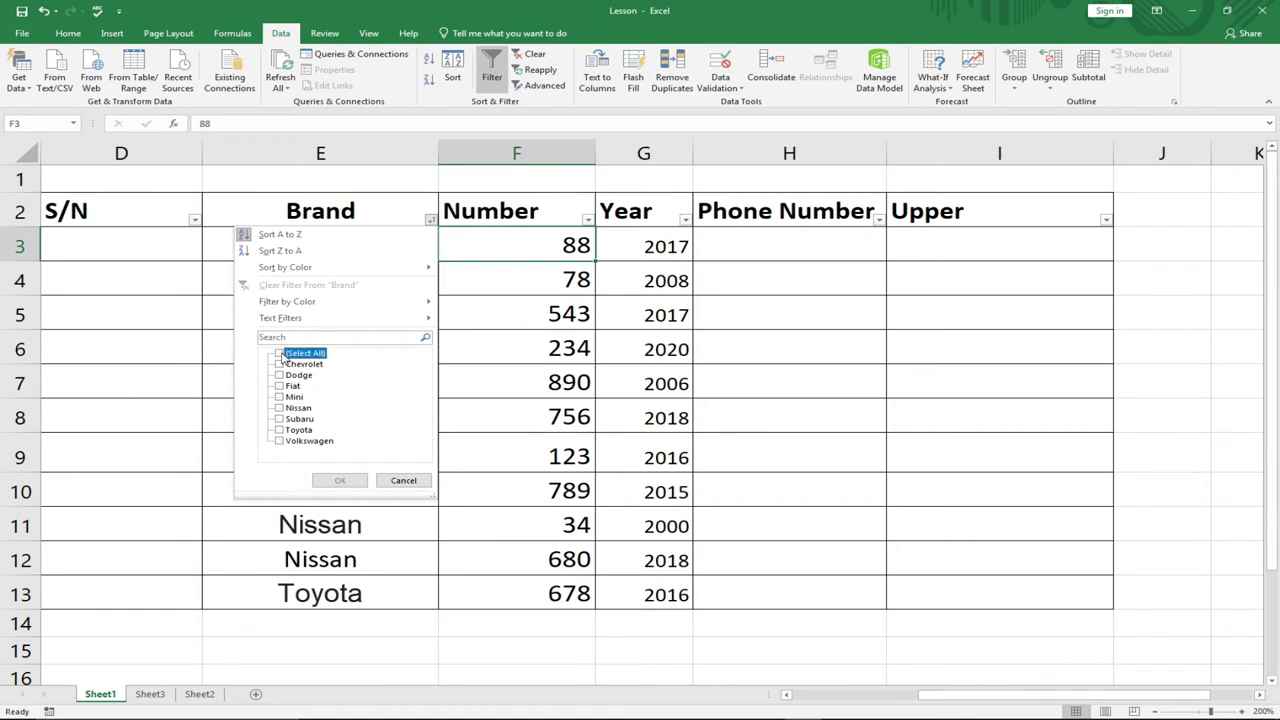
{"action": "left_click", "coordinate": [282, 409]}
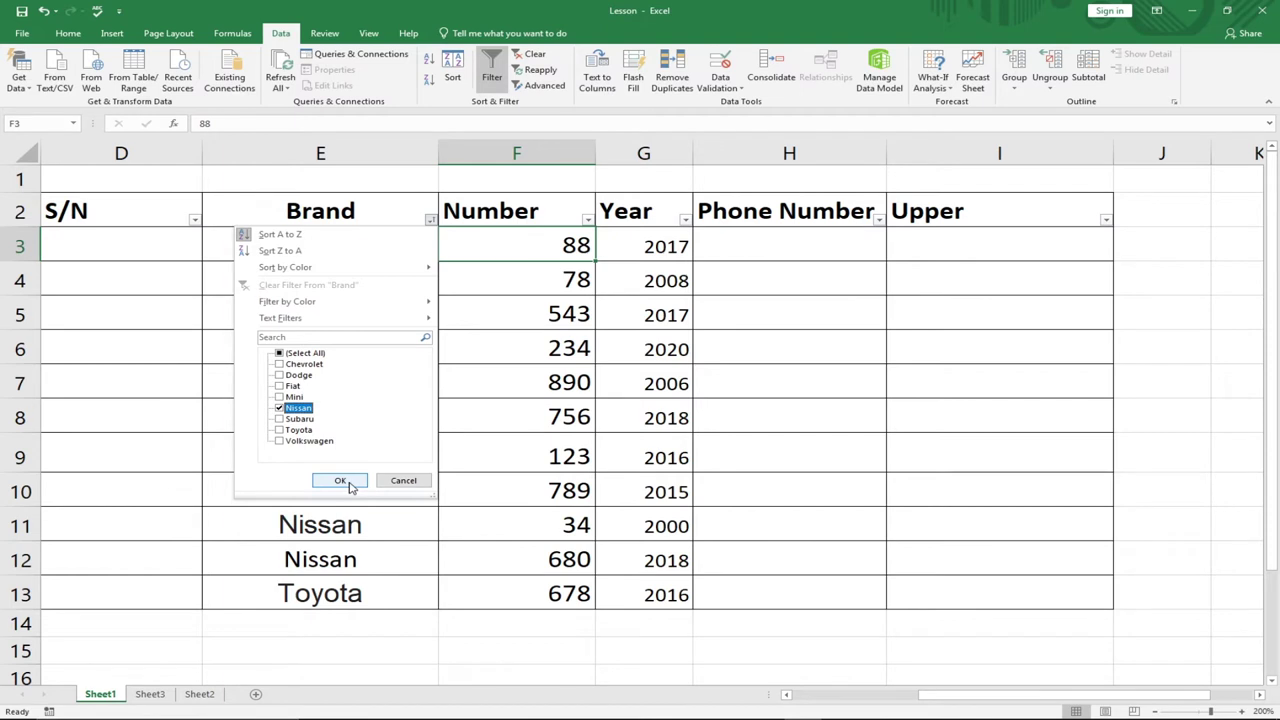
{"action": "left_click", "coordinate": [341, 482]}
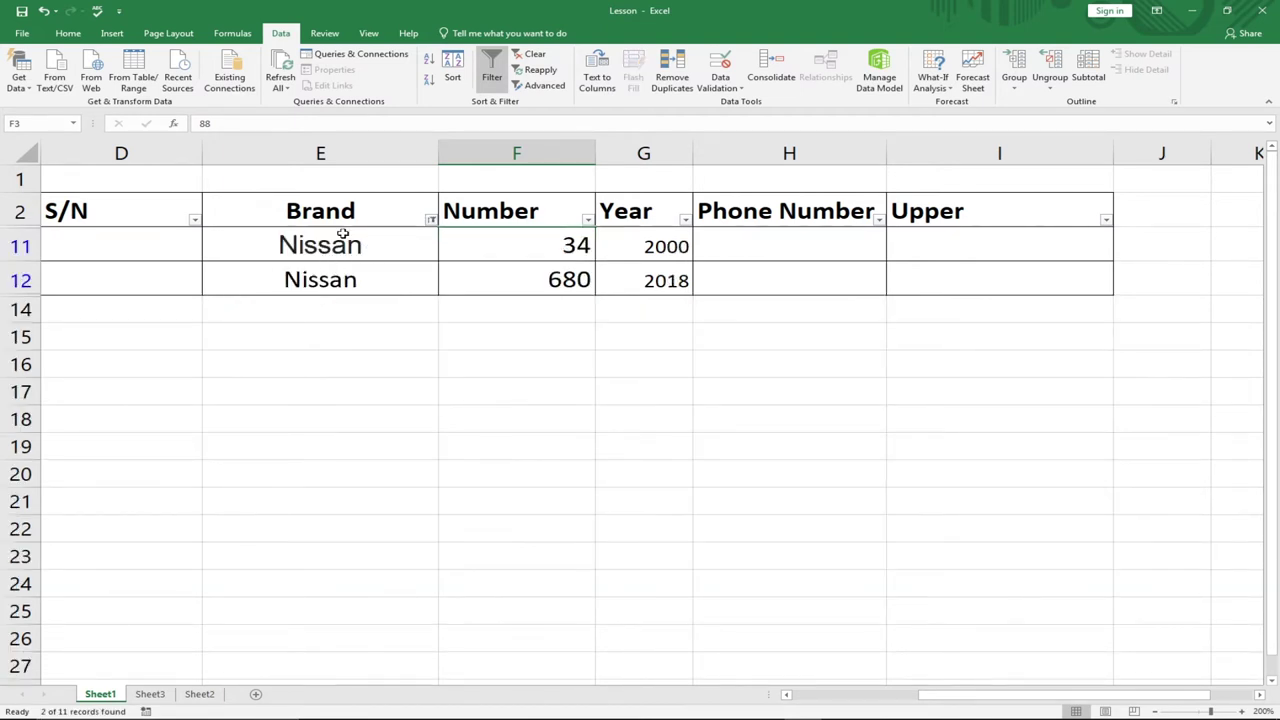
{"action": "left_click", "coordinate": [430, 221]}
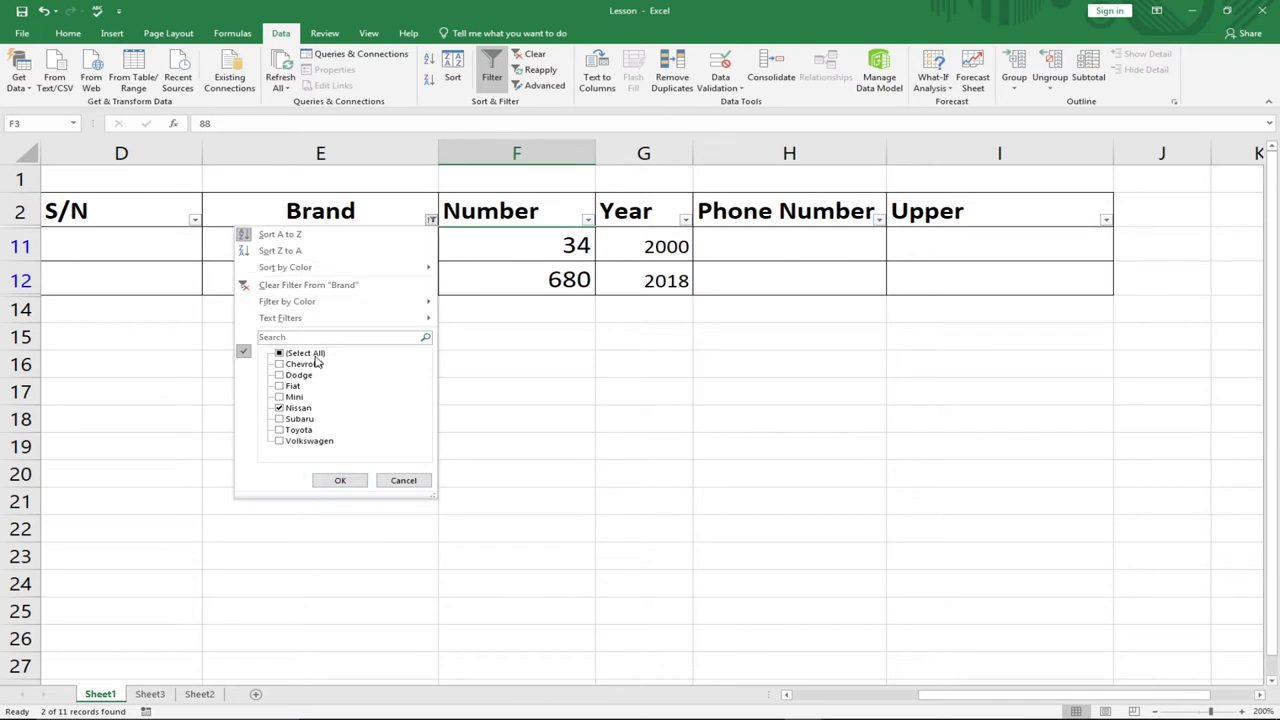
{"action": "left_click", "coordinate": [280, 353]}
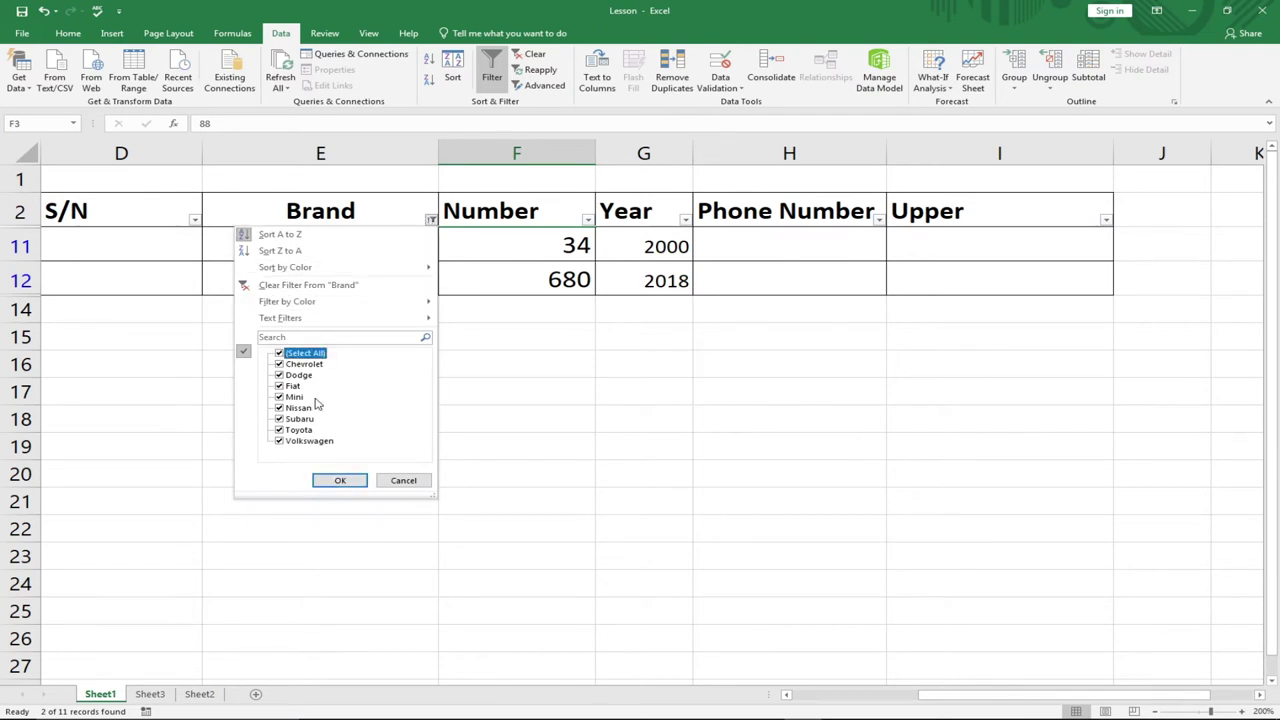
{"action": "left_click", "coordinate": [339, 480]}
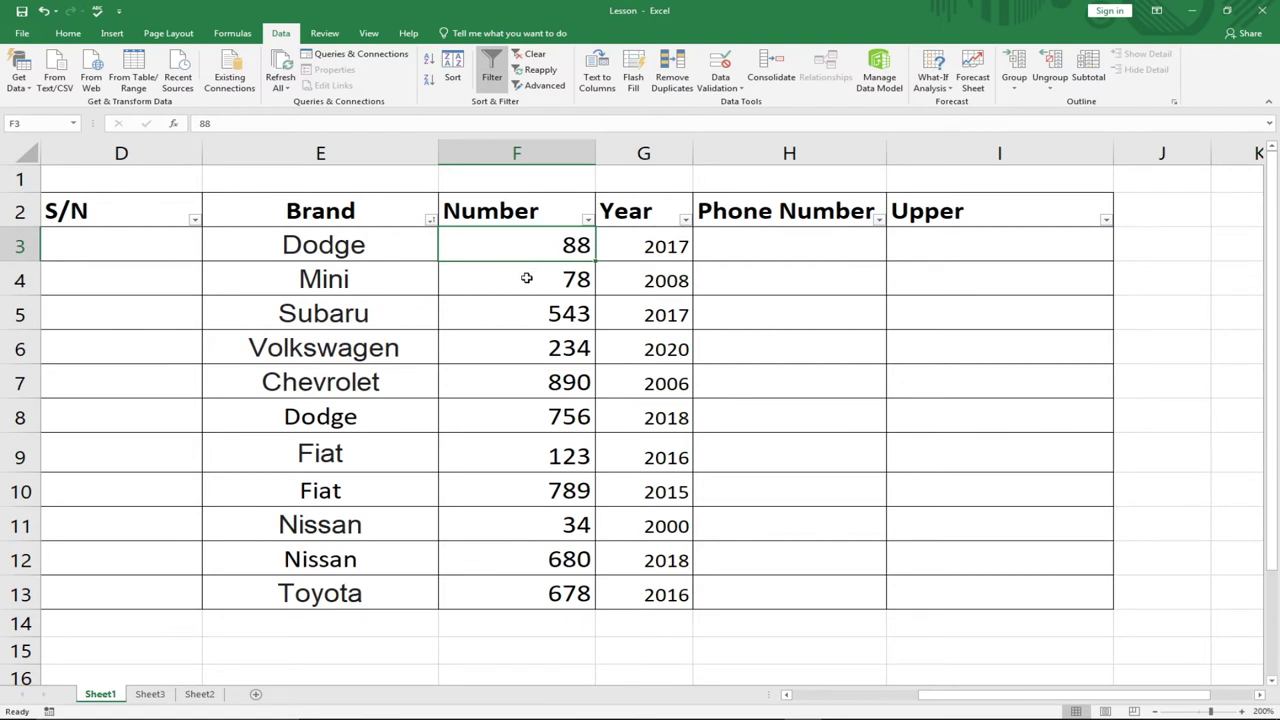
- Enter 1 in D3 and 2 in D4 as the start of the S/N series
{"action": "left_click_drag", "start_coordinate": [946, 702], "coordinate": [913, 703]}
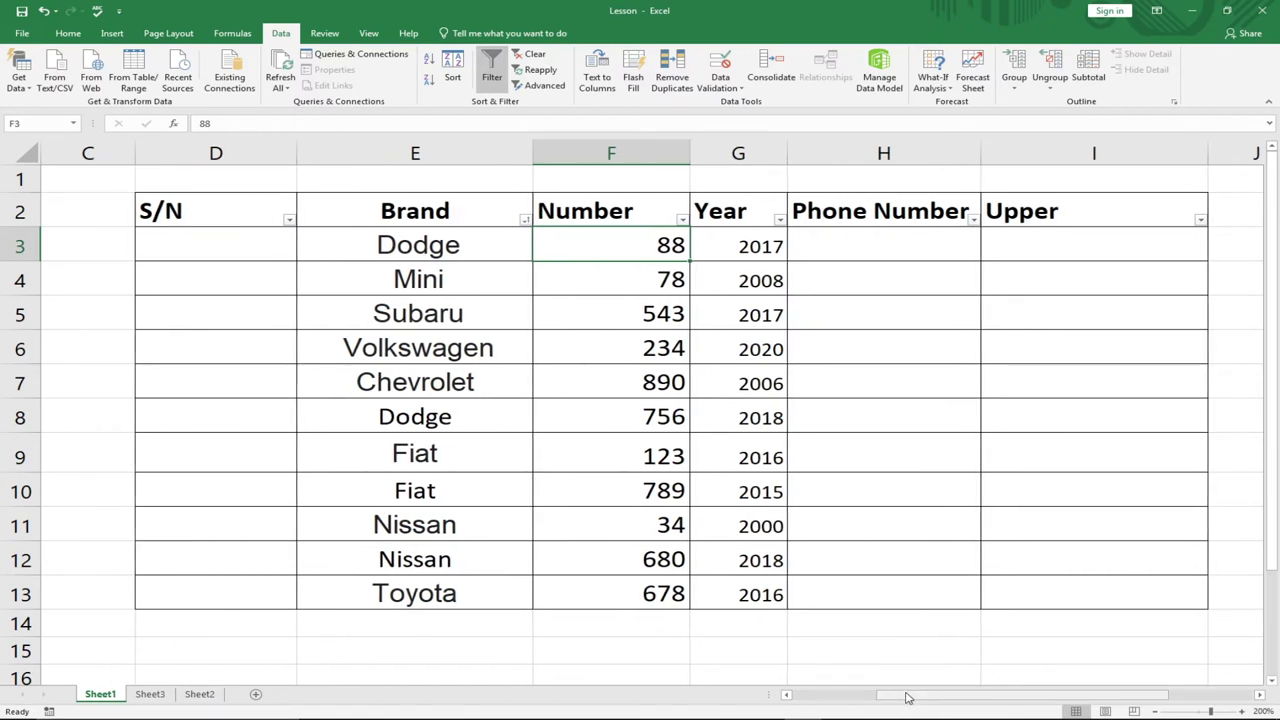
{"action": "left_click", "coordinate": [271, 251]}
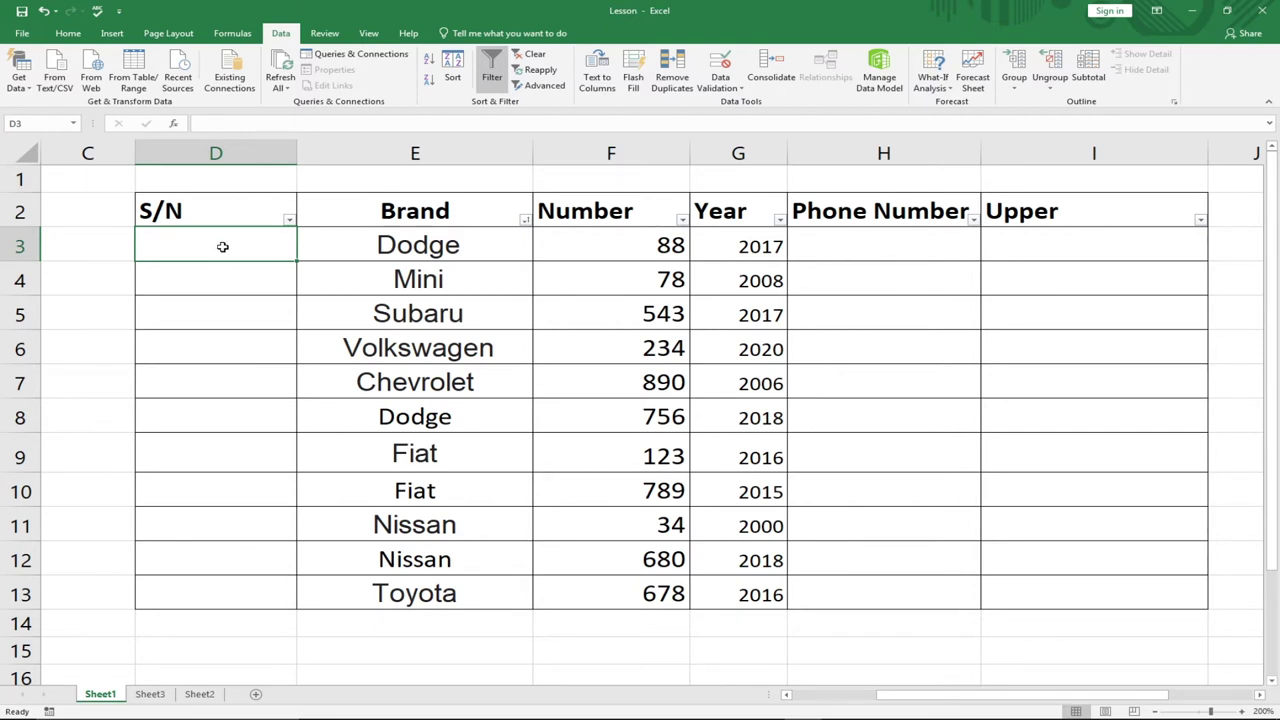
{"action": "type", "text": "1"}
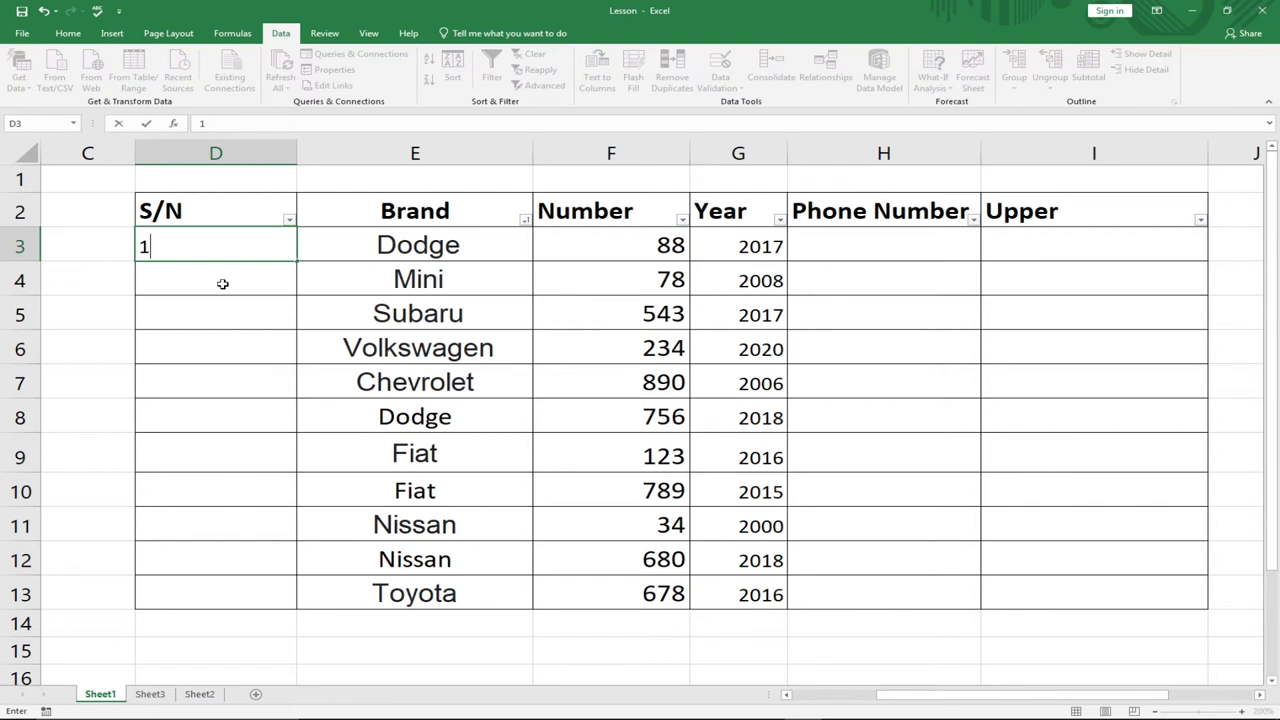
{"action": "key", "text": "Return"}
{"action": "type", "text": "2"}
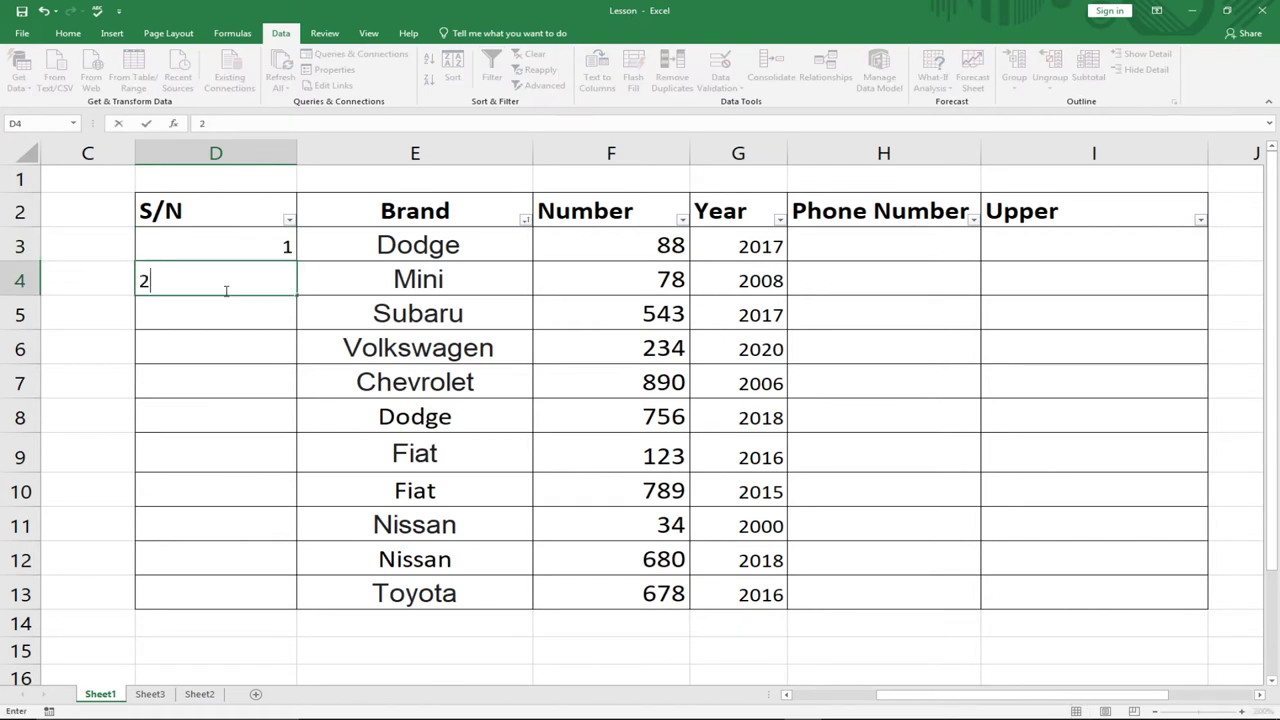
{"action": "key", "text": "Return"}
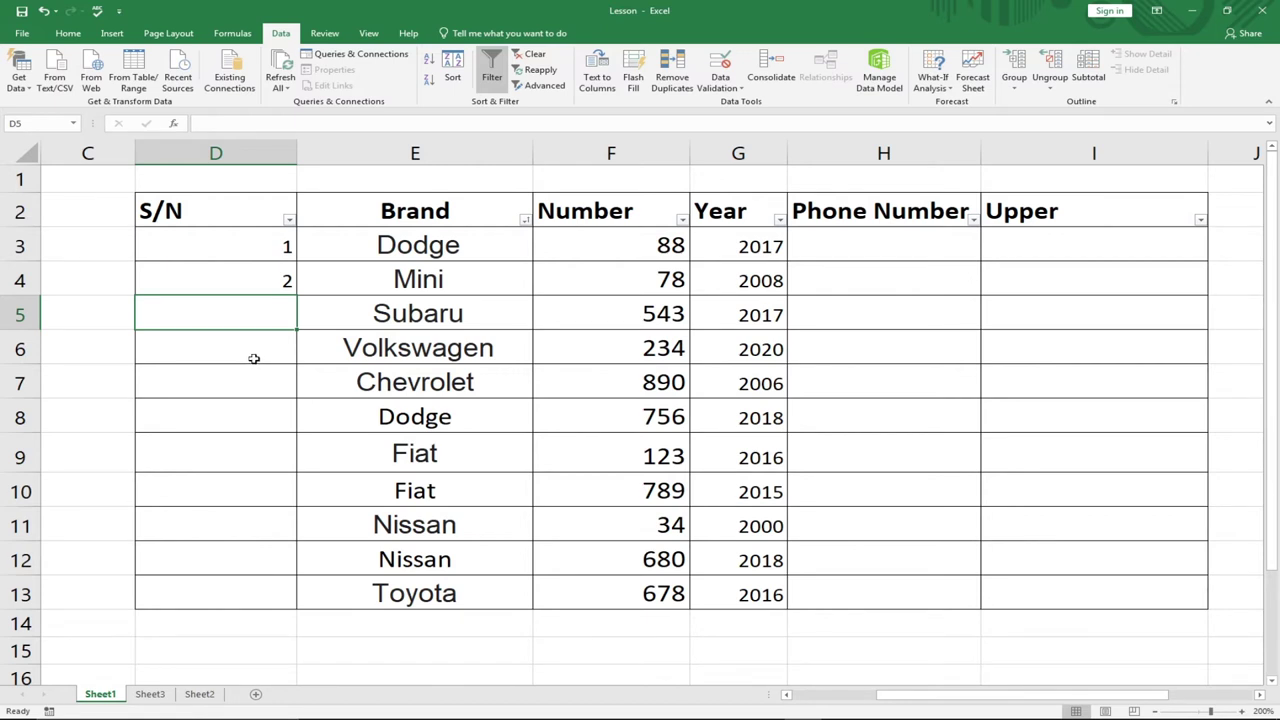
- Fill the 1, 2 series from D3:D4 down column D, then undo the fill
{"action": "left_click", "coordinate": [231, 234]}
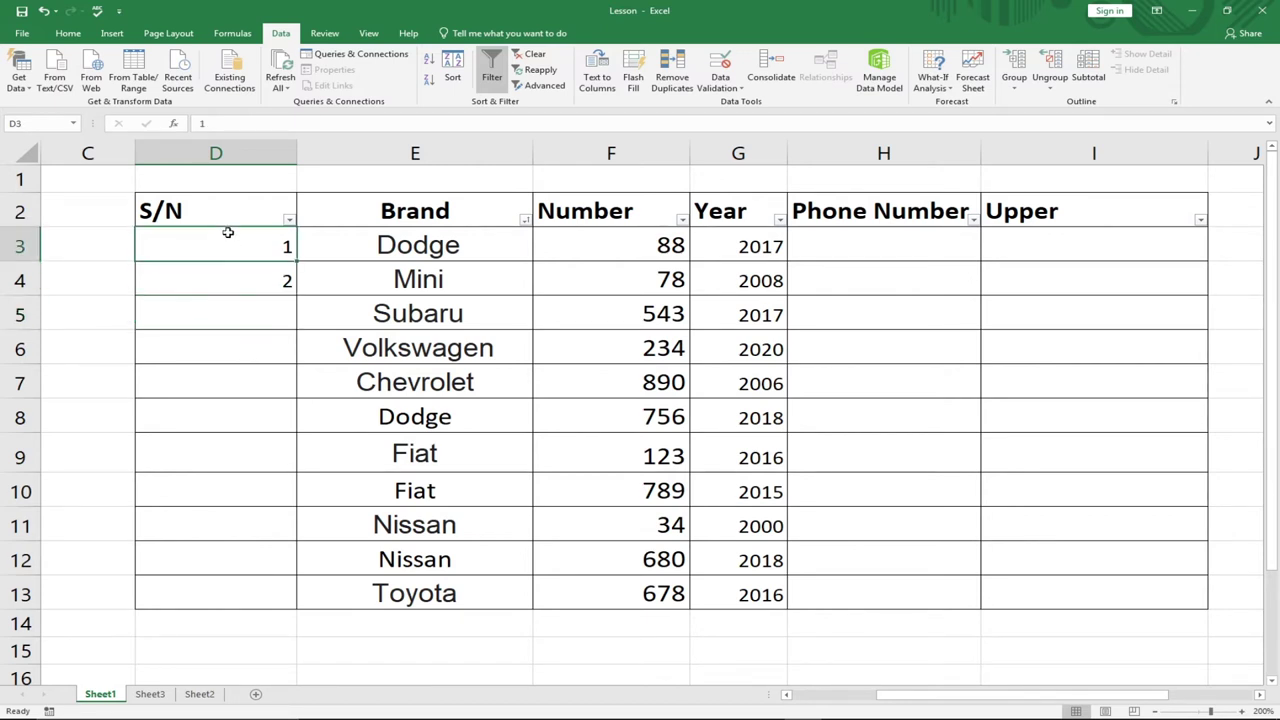
{"action": "left_click", "coordinate": [277, 282]}
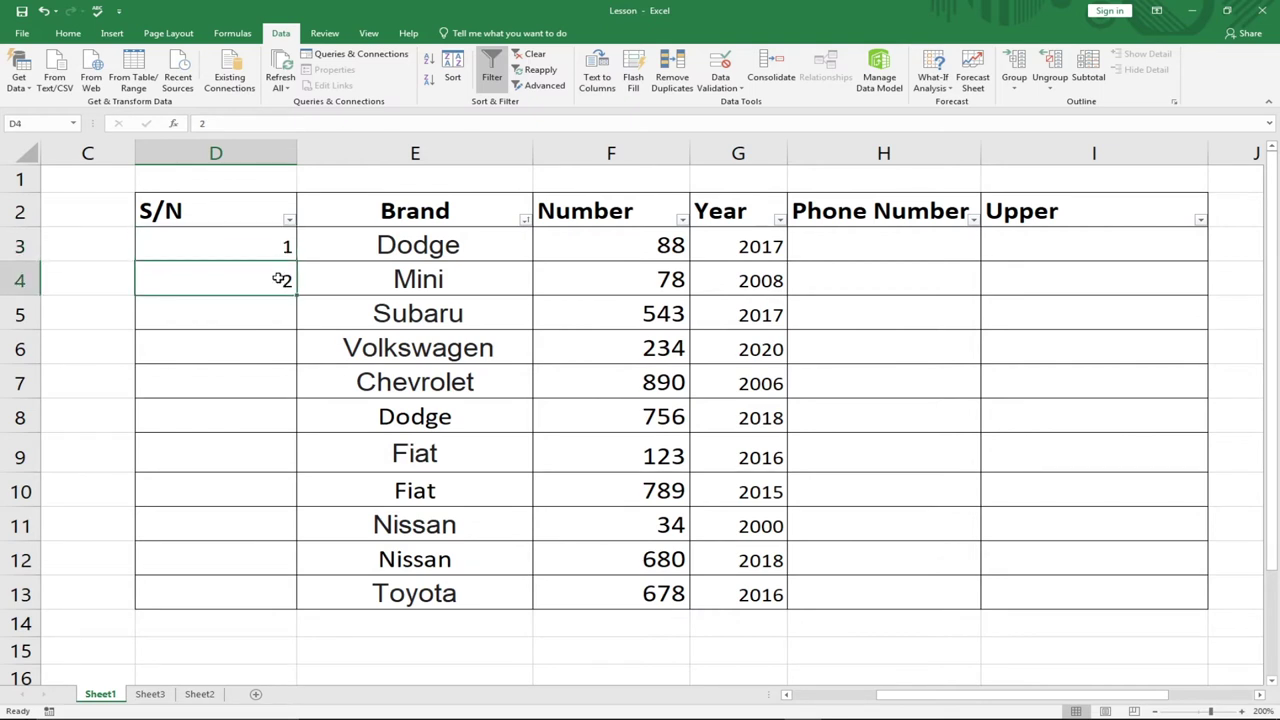
{"action": "left_click", "coordinate": [273, 316]}
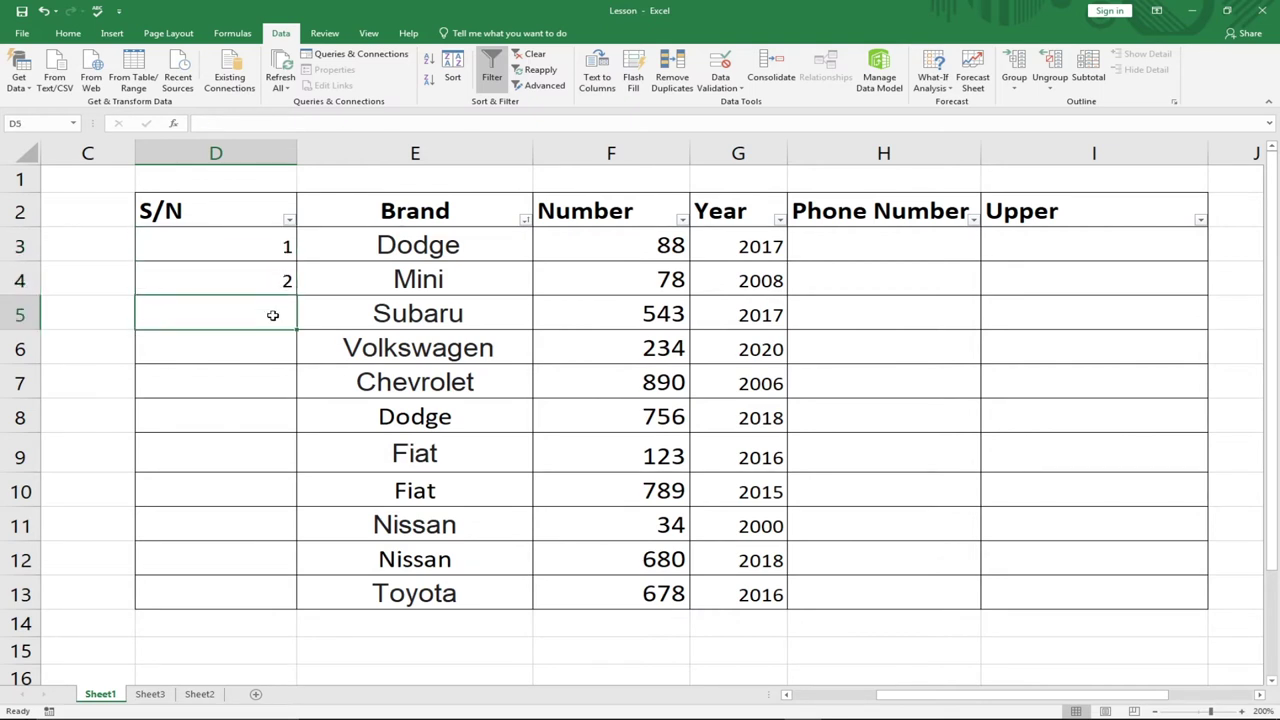
{"action": "left_click", "coordinate": [254, 263]}
{"action": "left_click_drag", "start_coordinate": [254, 263], "coordinate": [257, 281]}
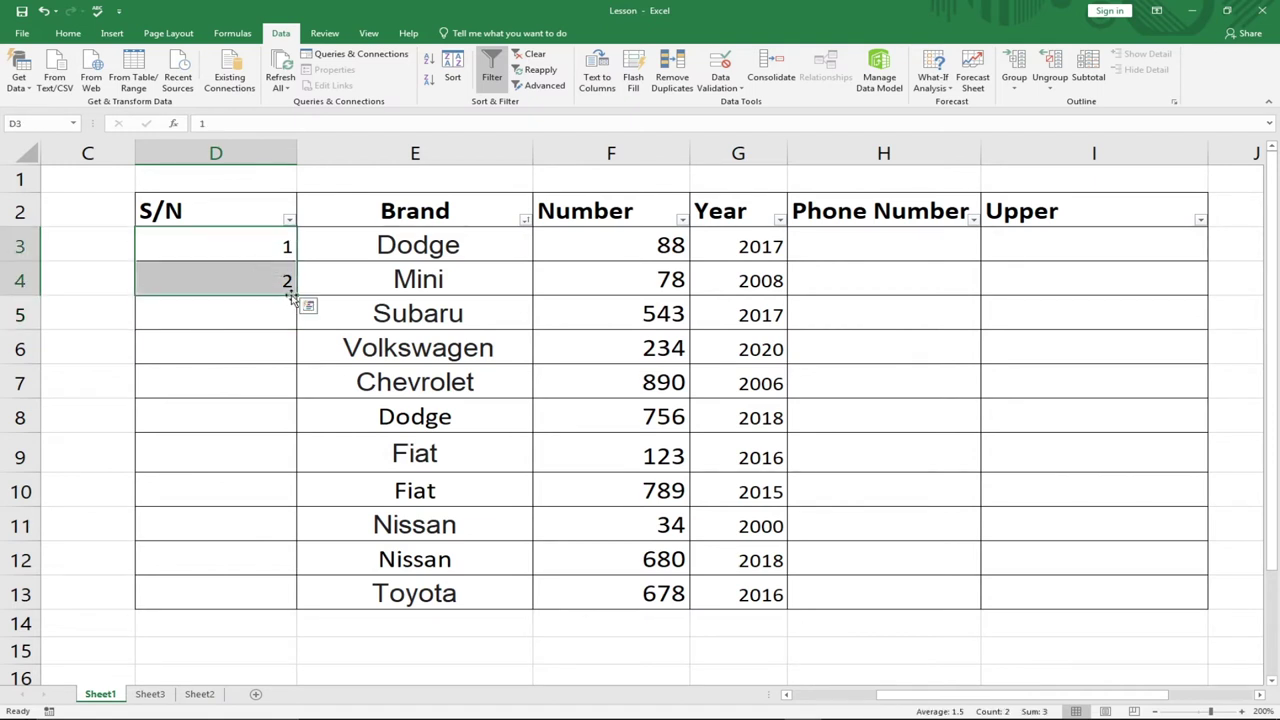
{"action": "left_click_drag", "start_coordinate": [295, 288], "coordinate": [274, 600]}
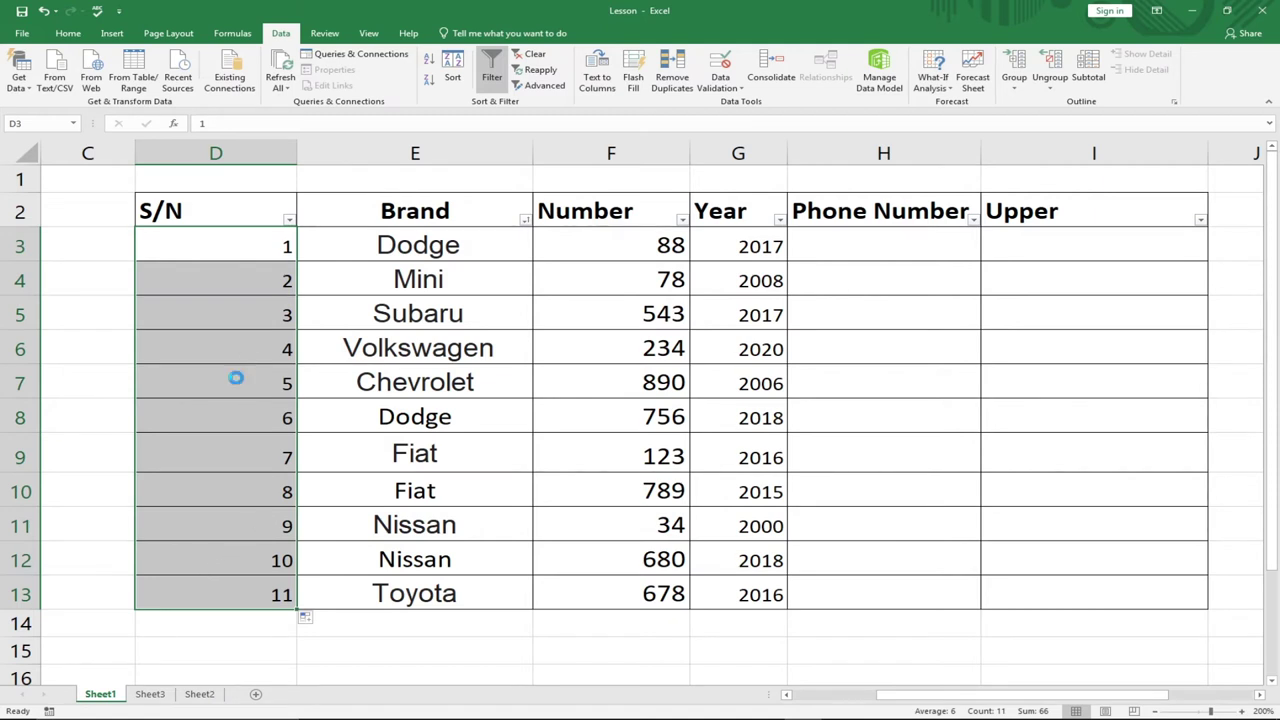
{"action": "key", "text": "ctrl+z"}
- Change D3 and D4 to 2 and 4, then fill the even series down column D
{"action": "left_click", "coordinate": [257, 272]}
{"action": "left_click", "coordinate": [254, 245]}
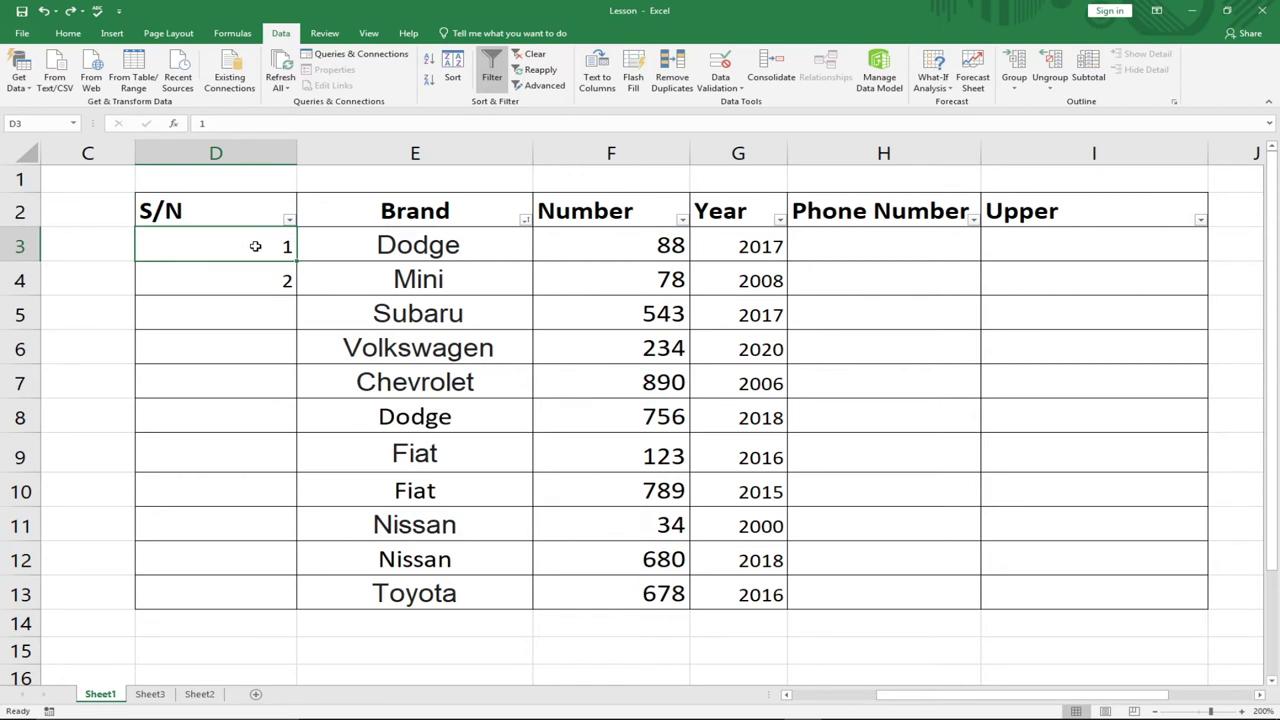
{"action": "type", "text": "2"}
{"action": "left_click", "coordinate": [262, 280]}
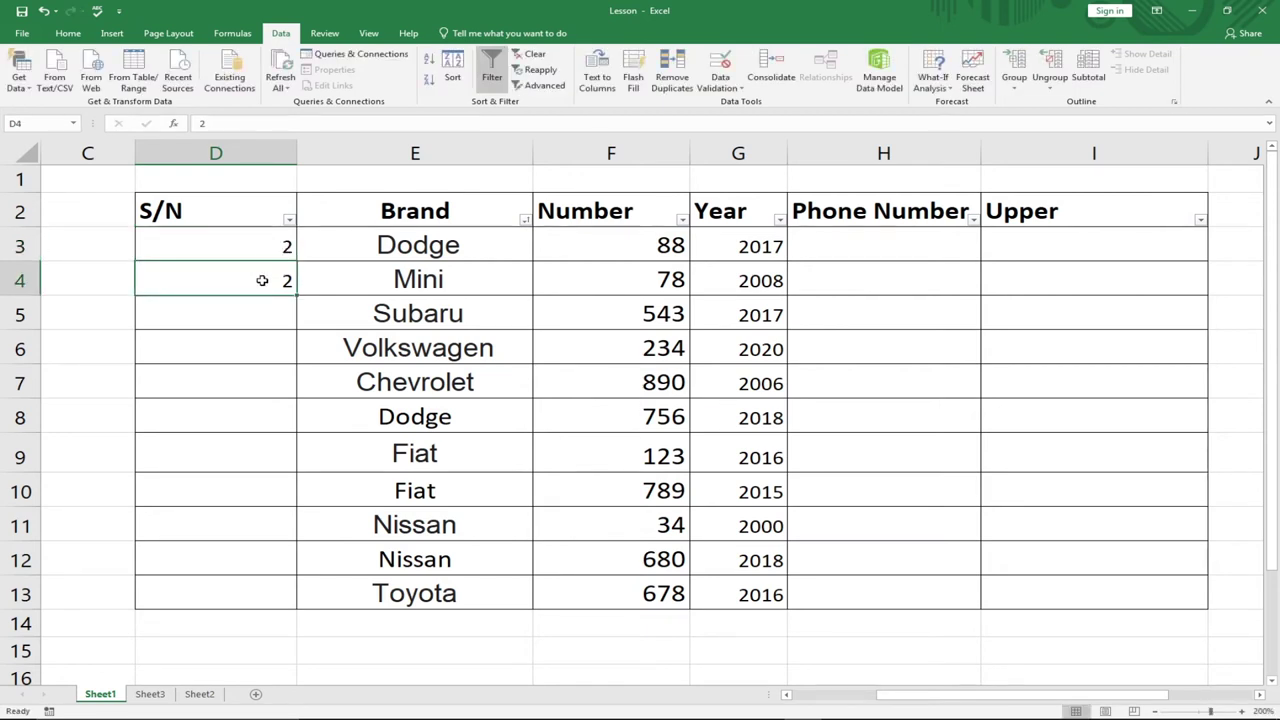
{"action": "type", "text": "4"}
{"action": "left_click_drag", "start_coordinate": [269, 245], "coordinate": [299, 595]}
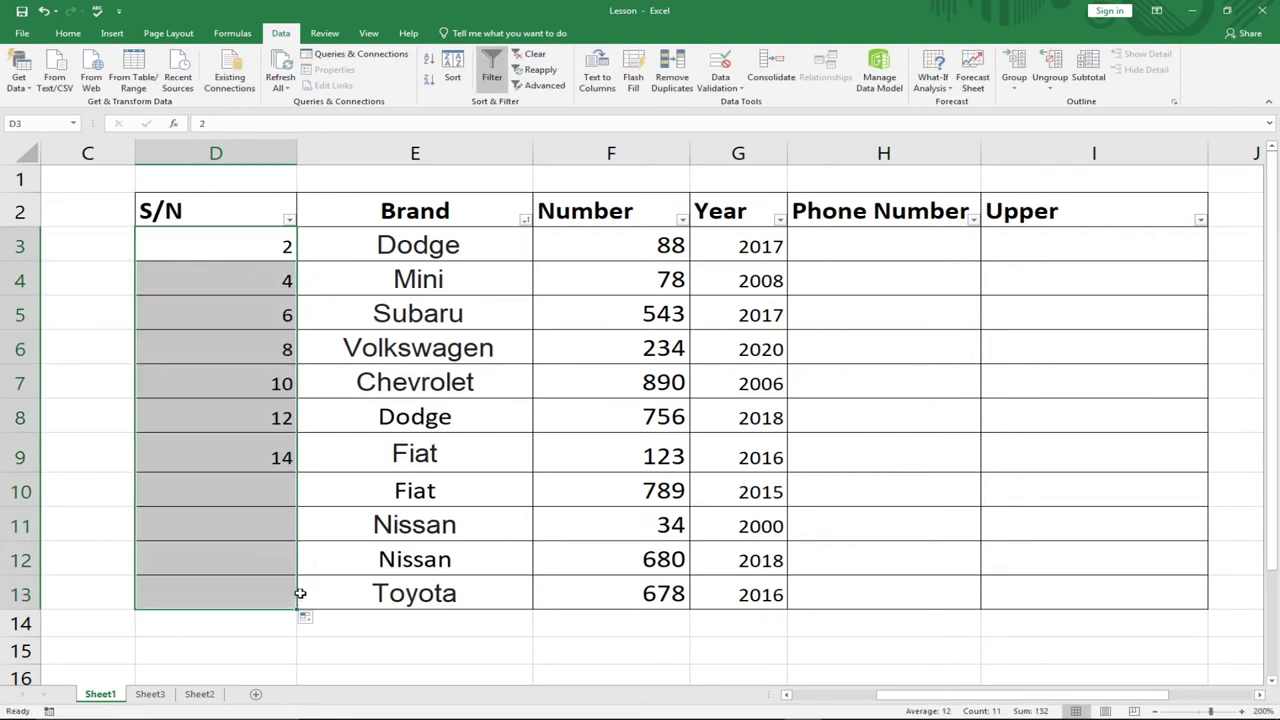
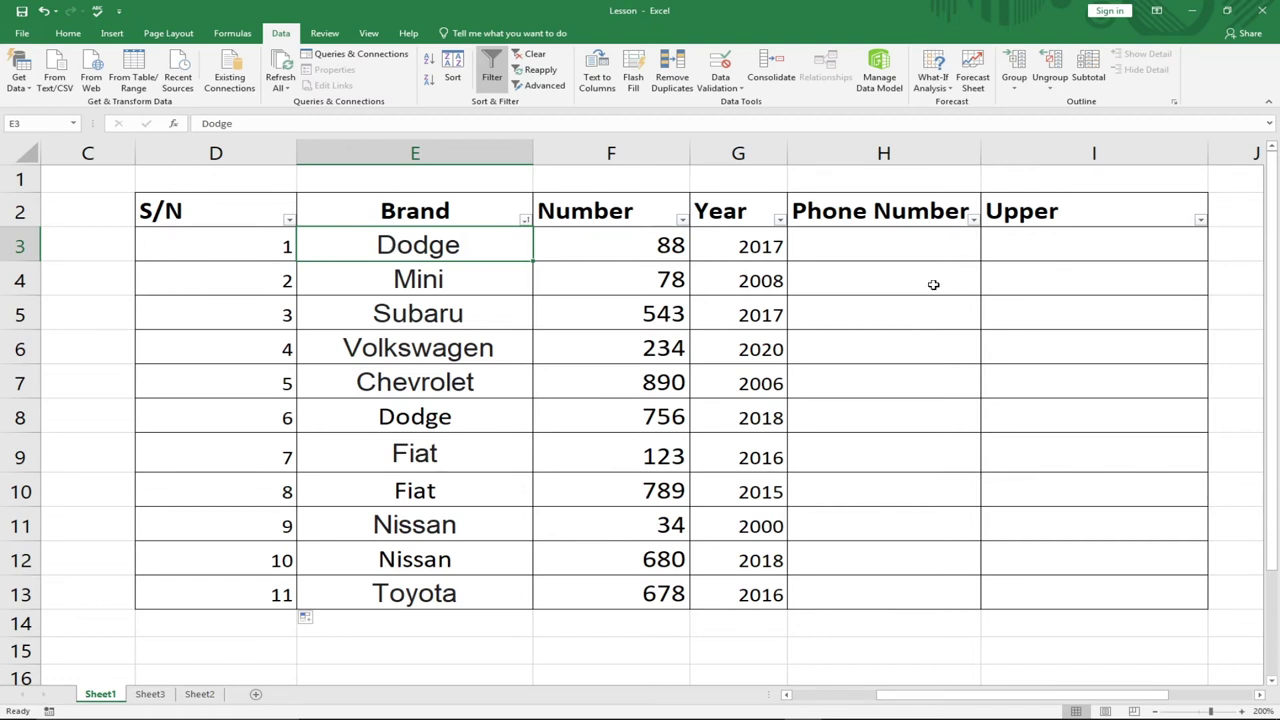
- Select I3, the first Upper cell, beside the Dodge brand in E3
{"action": "left_click", "coordinate": [988, 244]}
{"action": "left_click", "coordinate": [389, 246]}
{"action": "left_click", "coordinate": [1038, 248]}
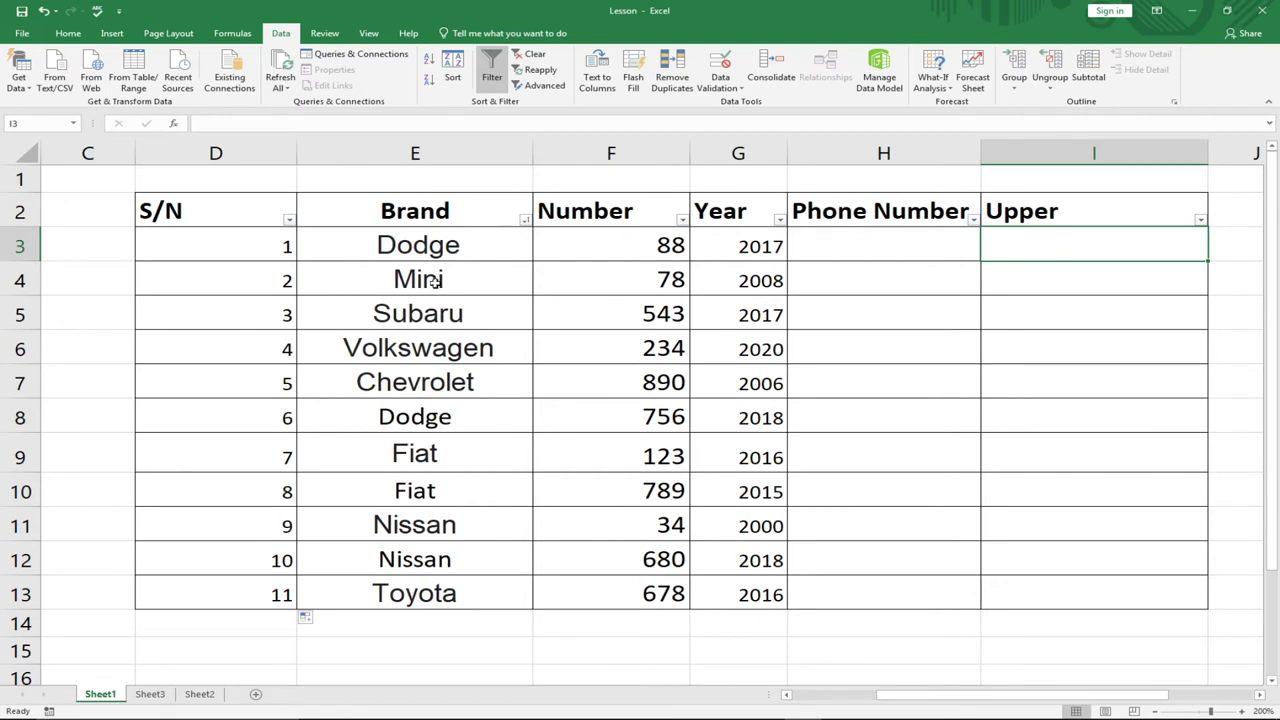
{"action": "left_click", "coordinate": [383, 250]}
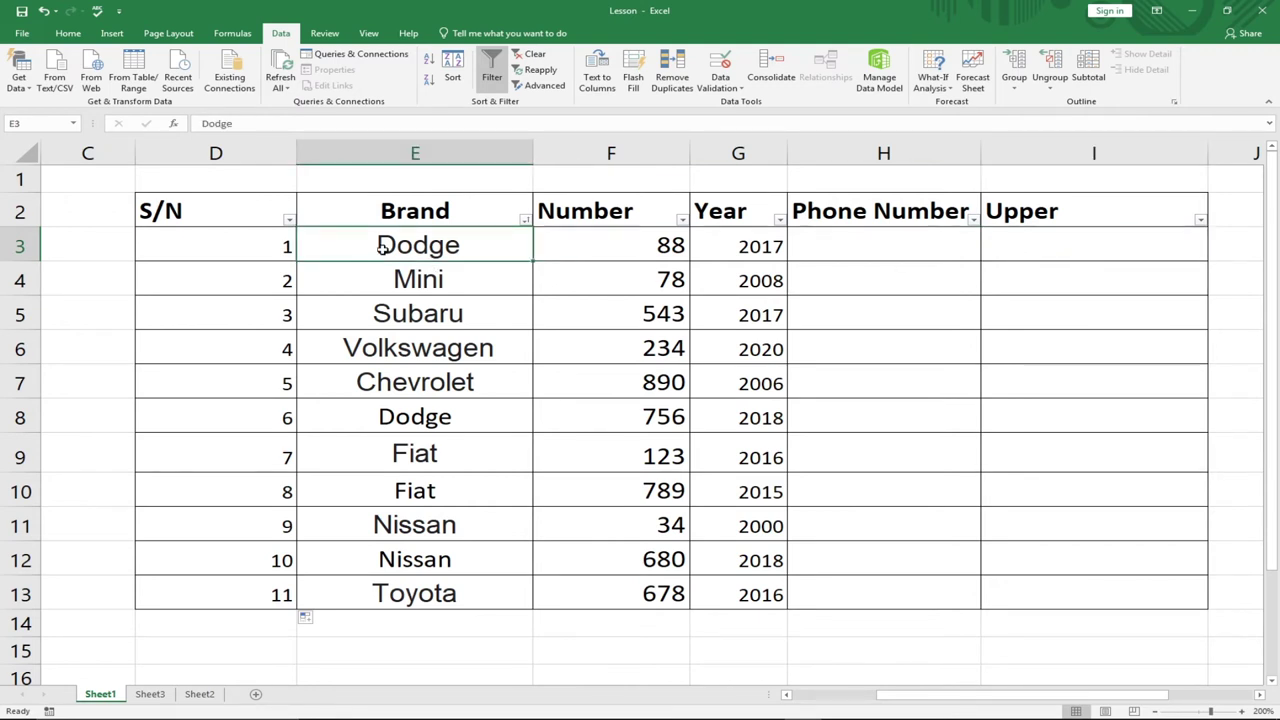
{"action": "left_click", "coordinate": [1010, 252]}
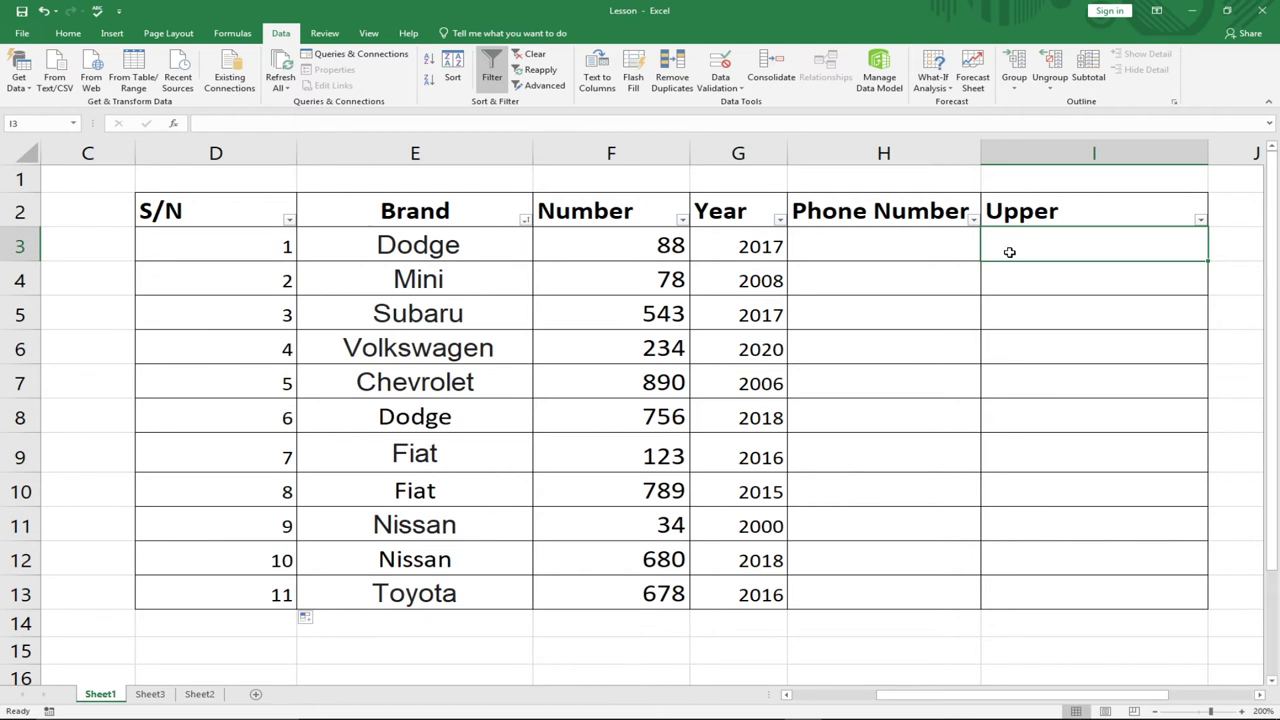
- Enter =UPPER(E3) in I3 so it displays DODGE
{"action": "type", "text": "="}
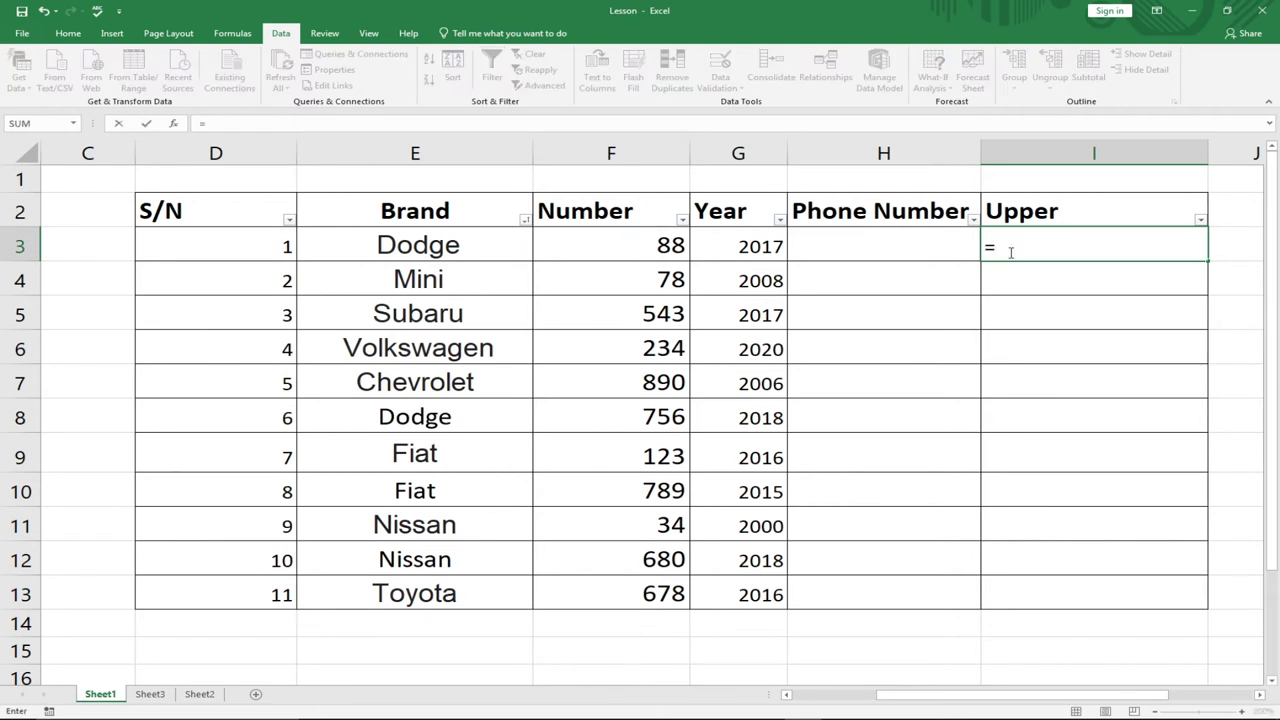
{"action": "type", "text": "yu"}
{"action": "key", "text": "BackSpace"}
{"action": "key", "text": "BackSpace"}
{"action": "type", "text": "up"}
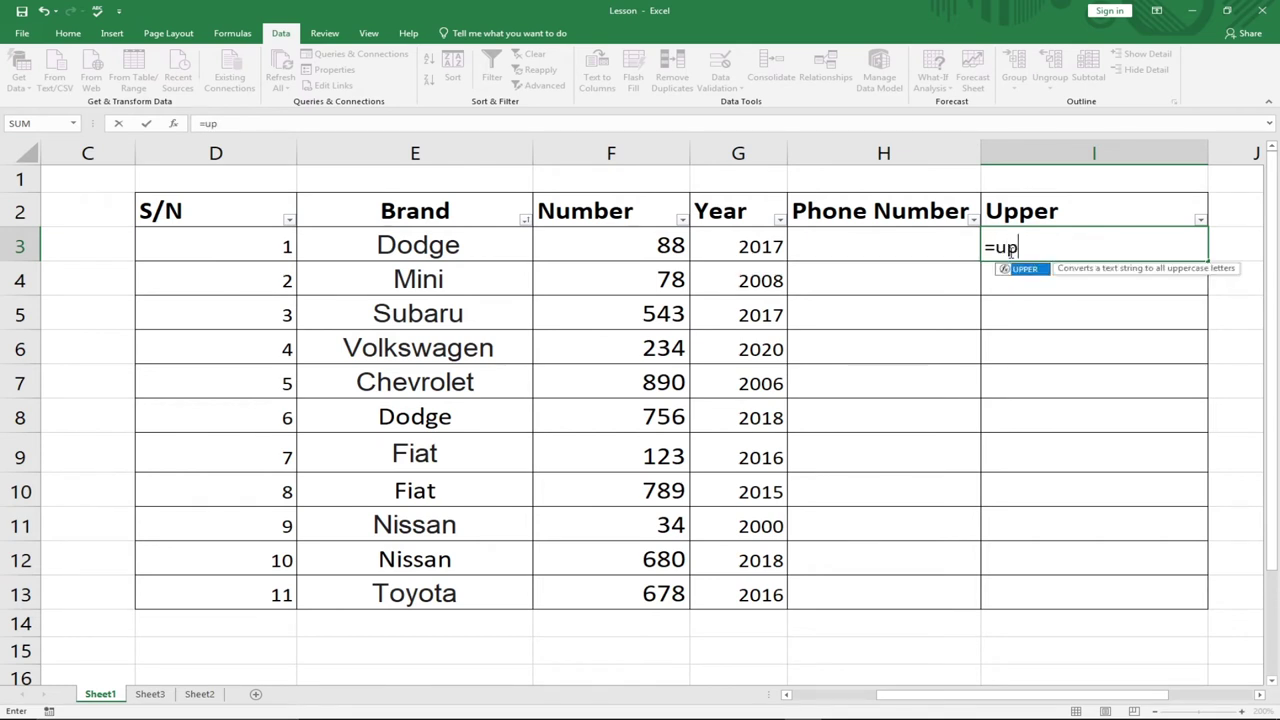
{"action": "key", "text": "Tab"}
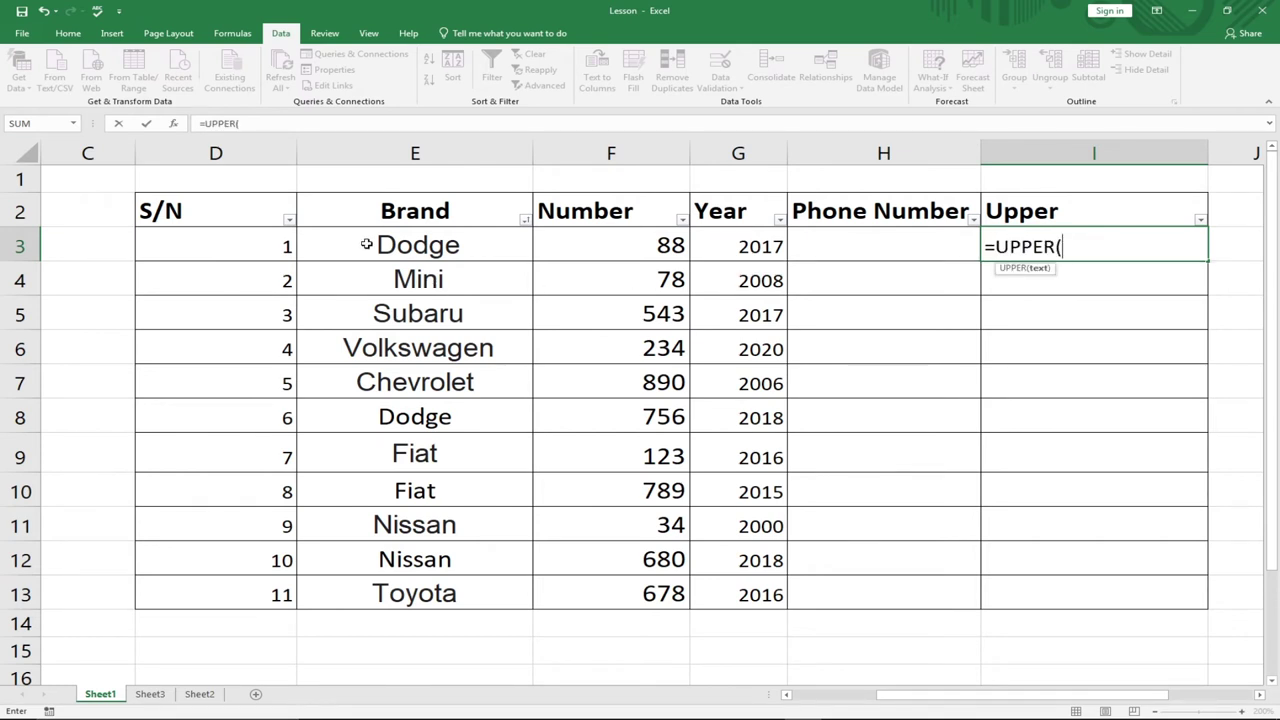
{"action": "left_click", "coordinate": [370, 244]}
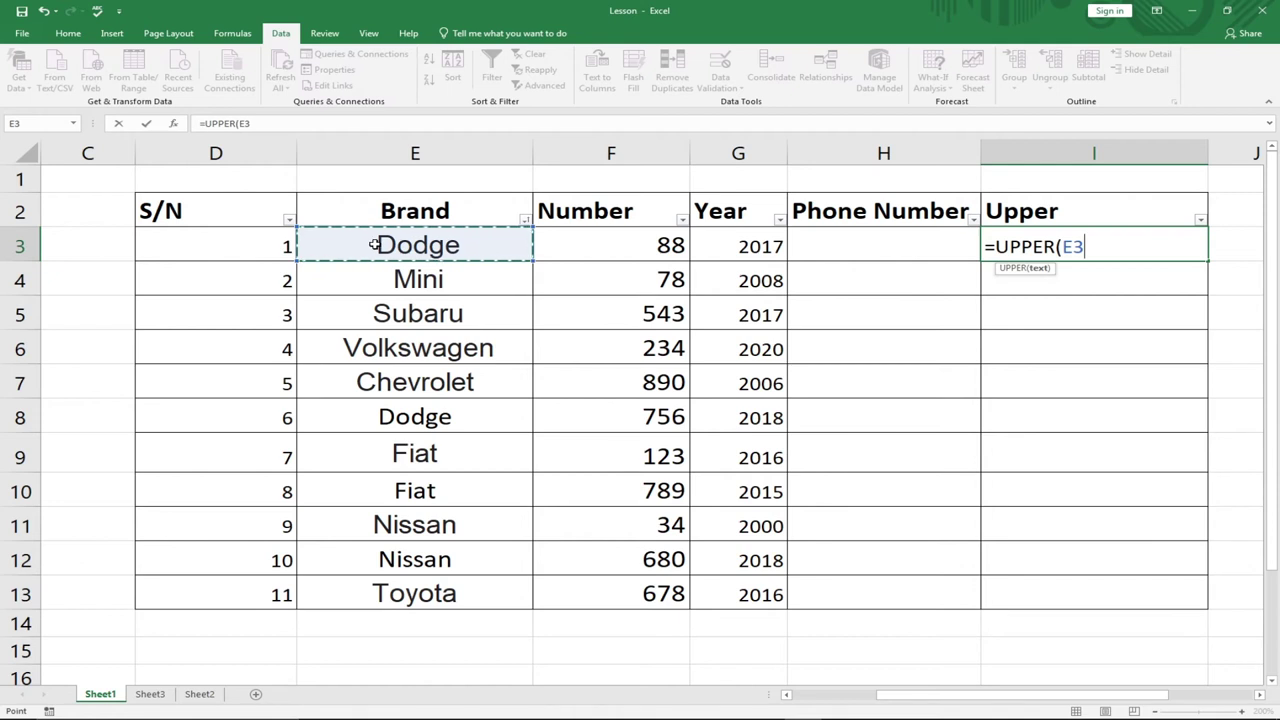
{"action": "type", "text": ")"}
{"action": "key", "text": "Return"}
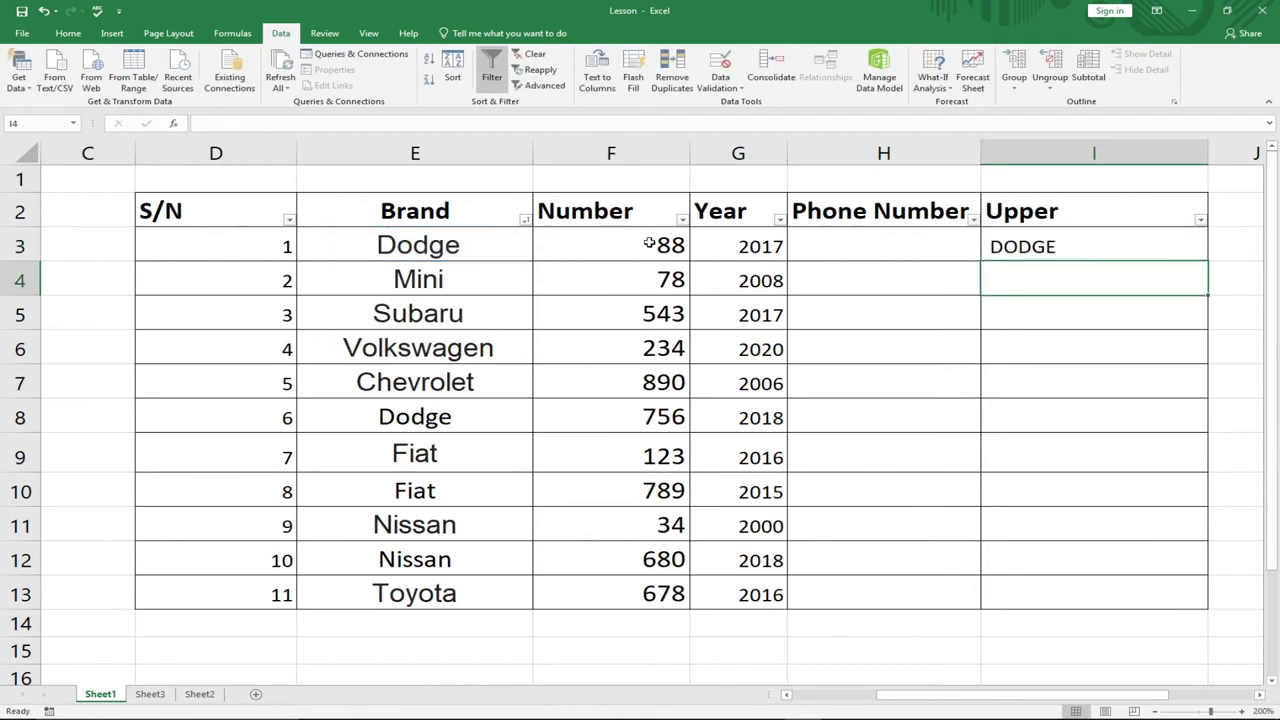
{"action": "left_click", "coordinate": [1072, 252]}
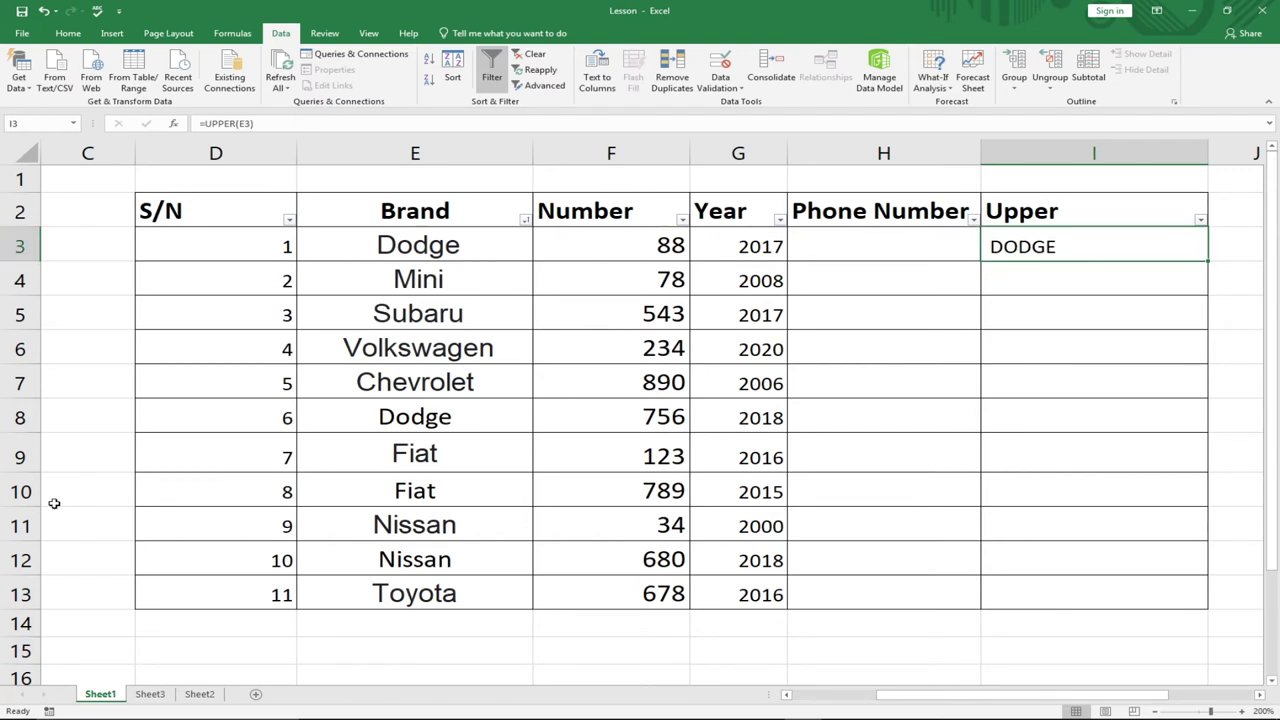
- Fill the UPPER formula from I3 down to I13, capitalising every brand through TOYOTA
{"action": "left_click_drag", "start_coordinate": [1207, 262], "coordinate": [1193, 605]}
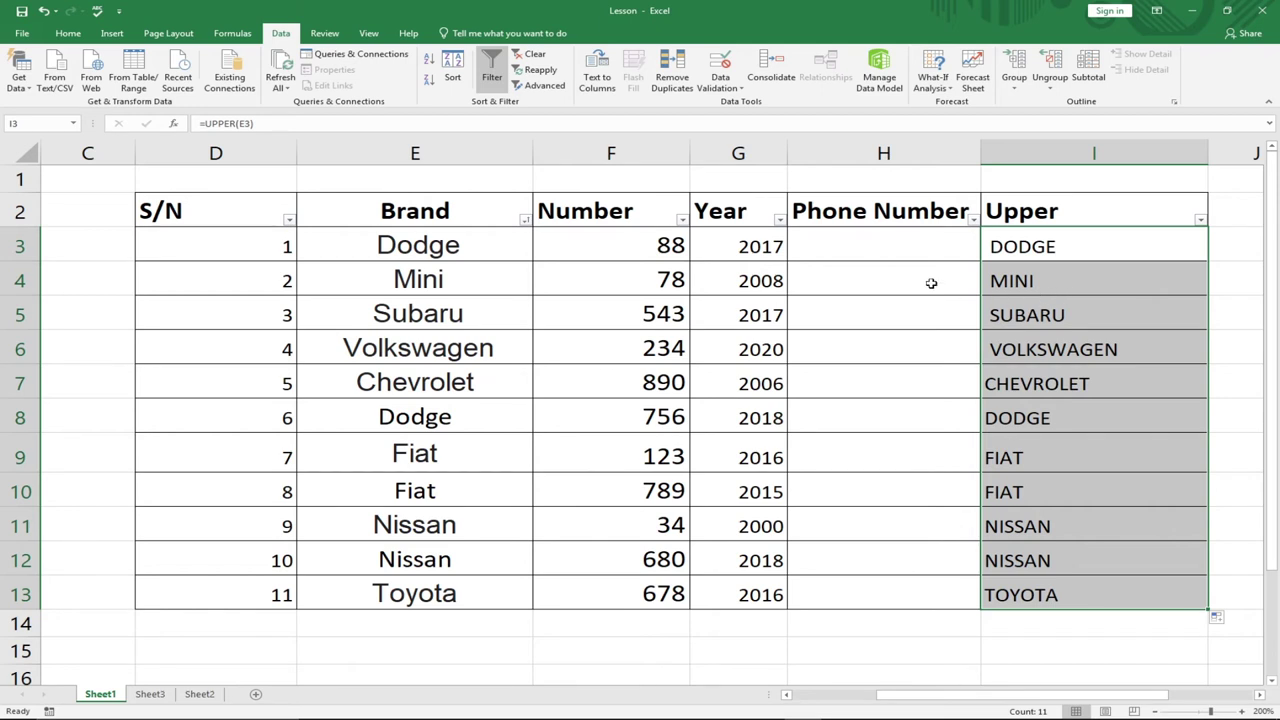
{"action": "double_click", "coordinate": [874, 247]}
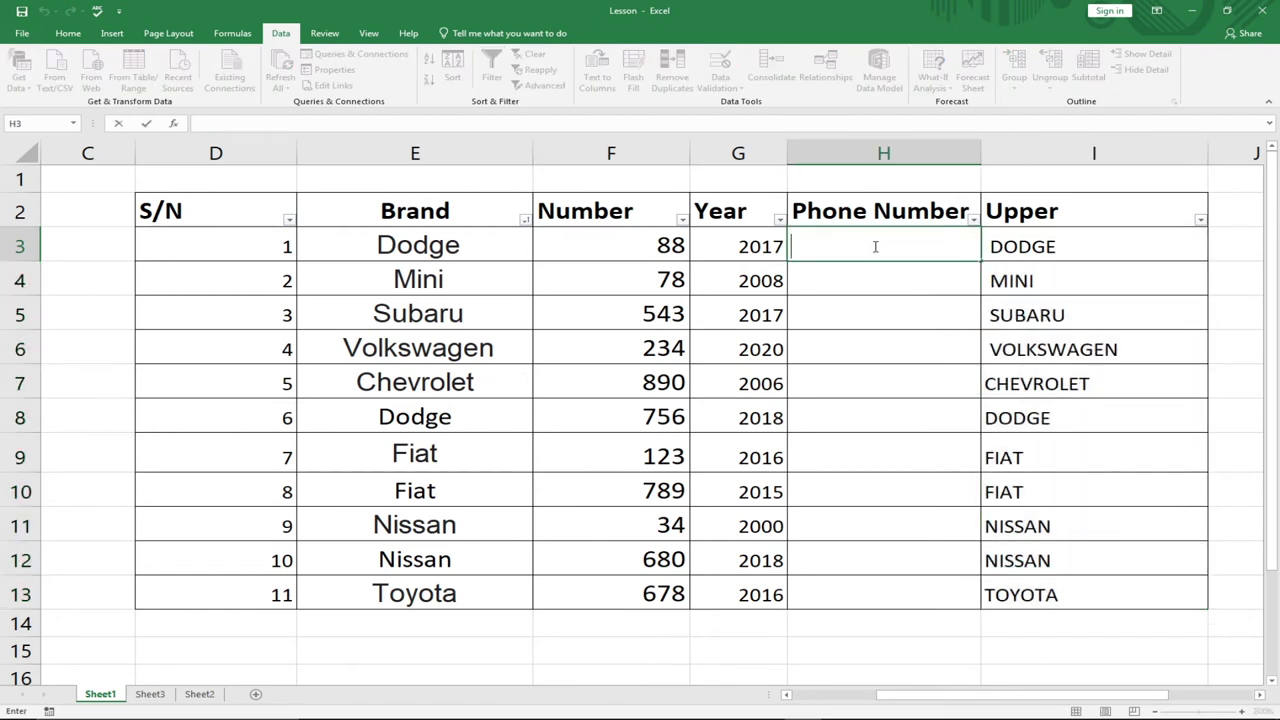
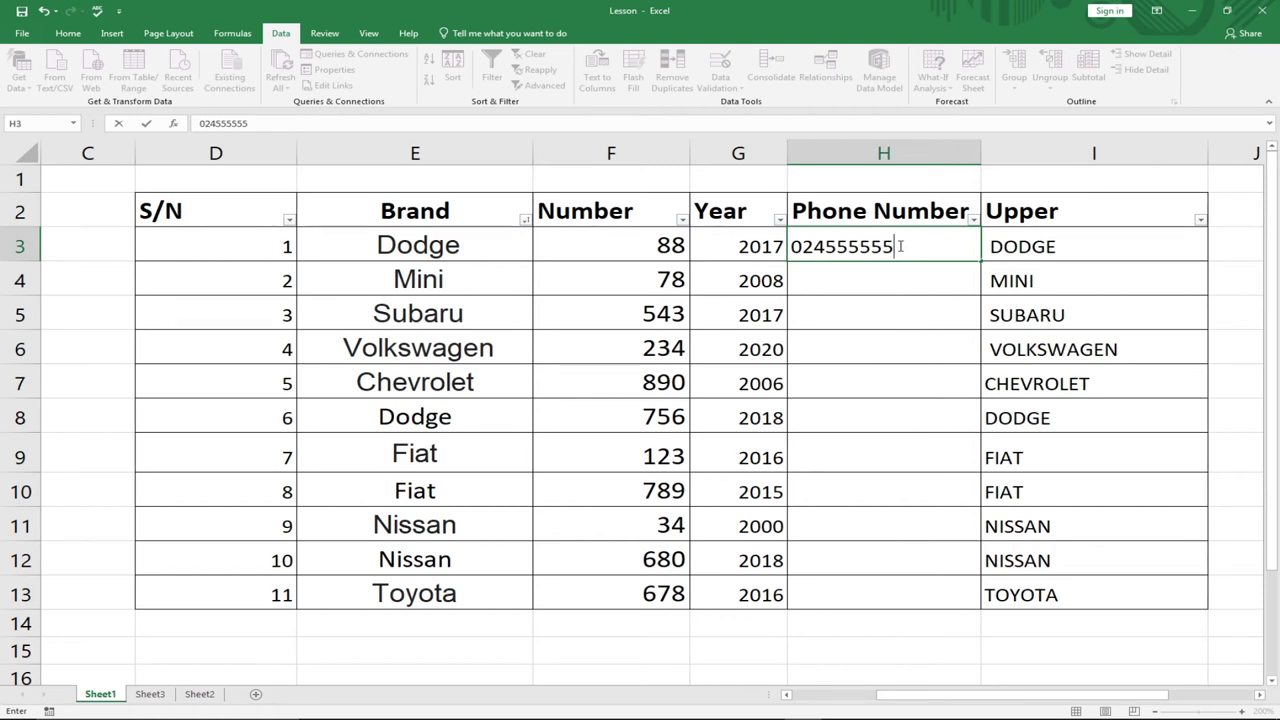
{"action": "key", "text": "Return"}
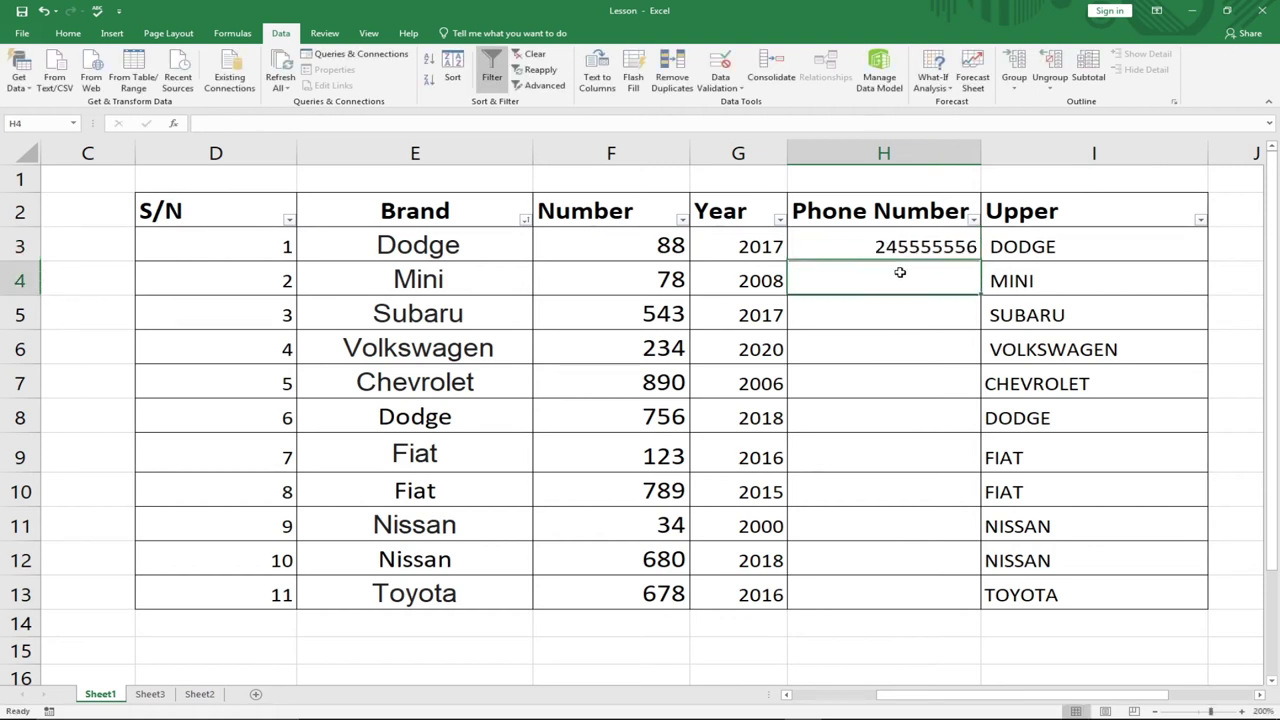
- Reopen H3 to retype the leading 0 and select the whole Phone Number column
{"action": "left_click", "coordinate": [892, 247]}
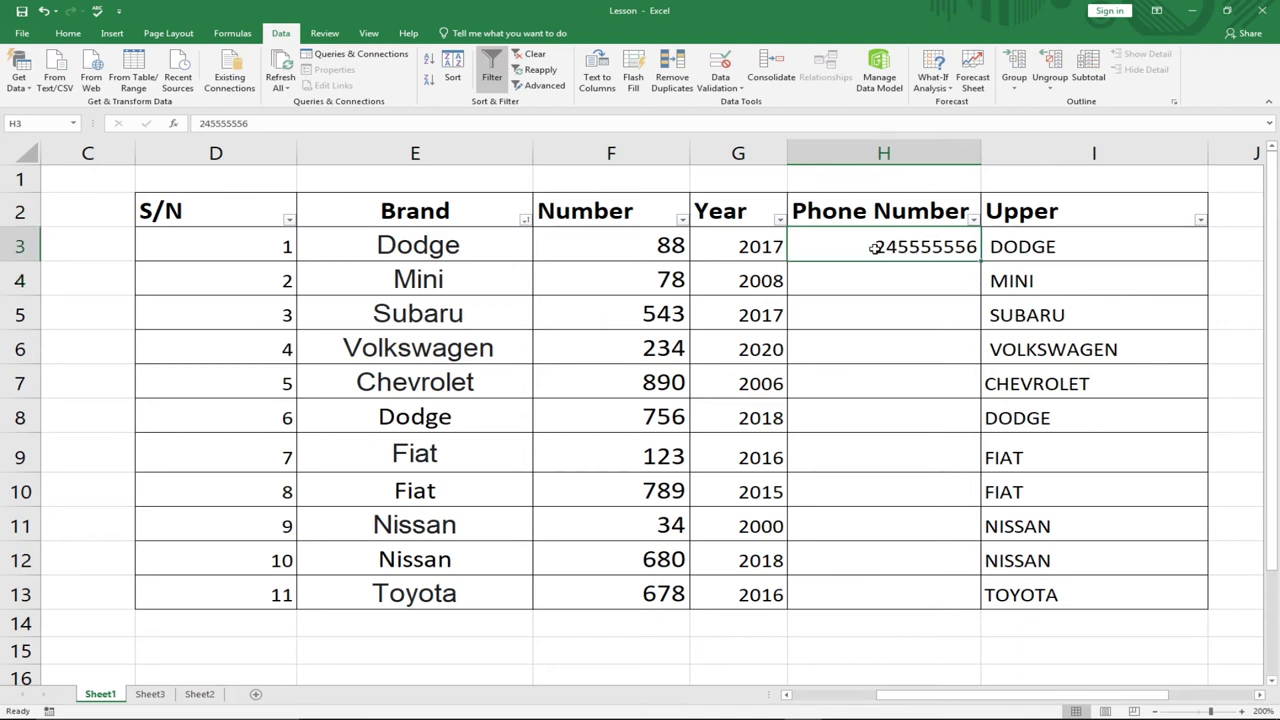
{"action": "double_click", "coordinate": [876, 247]}
{"action": "double_click", "coordinate": [868, 246]}
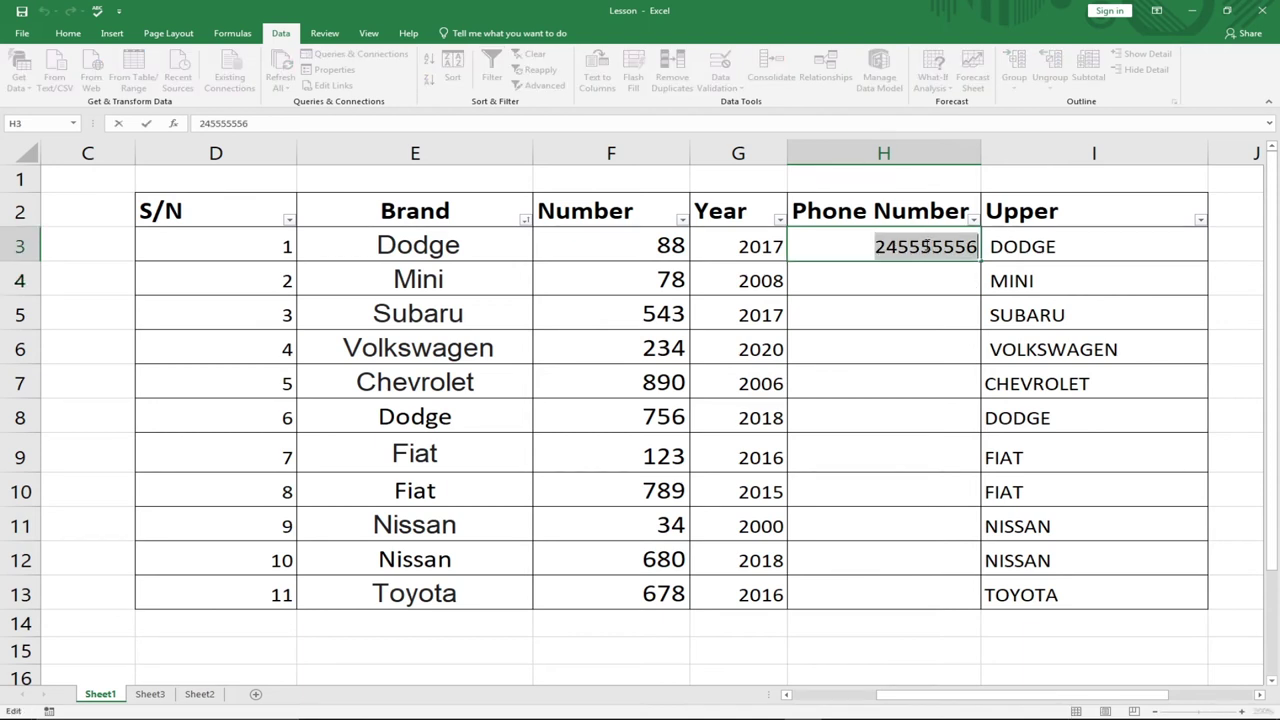
{"action": "left_click", "coordinate": [868, 246]}
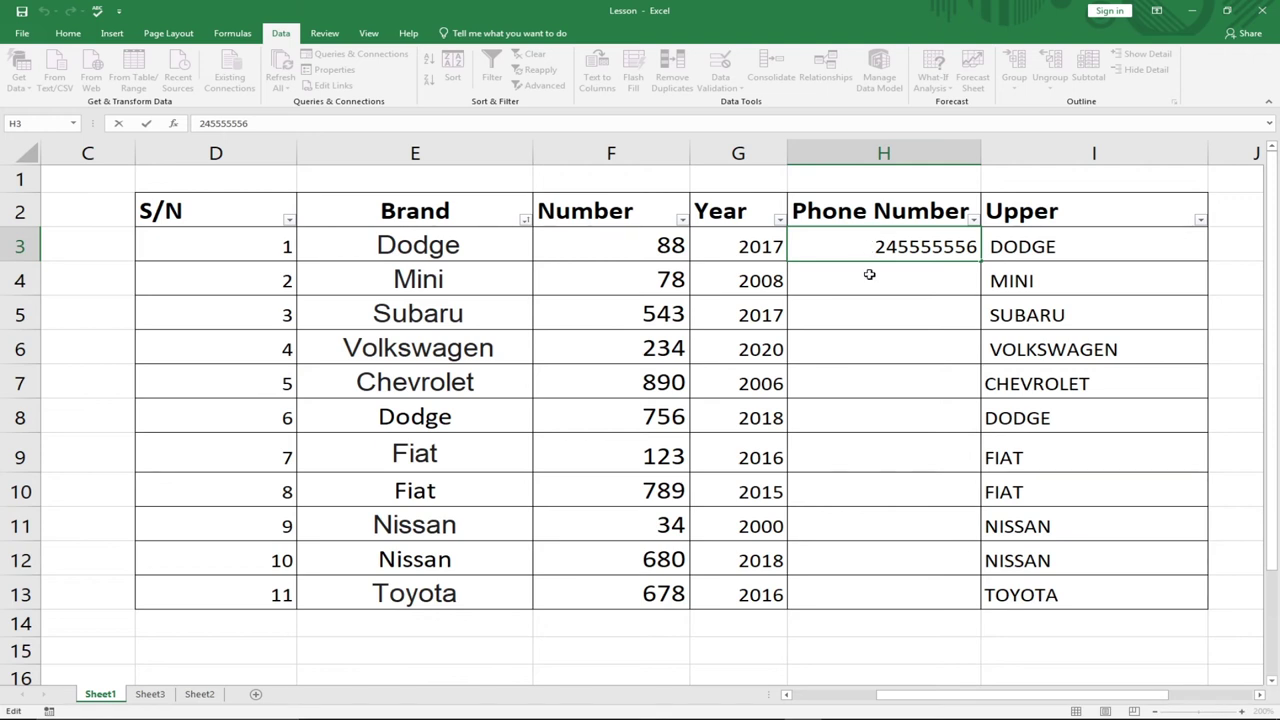
{"action": "left_click", "coordinate": [871, 271]}
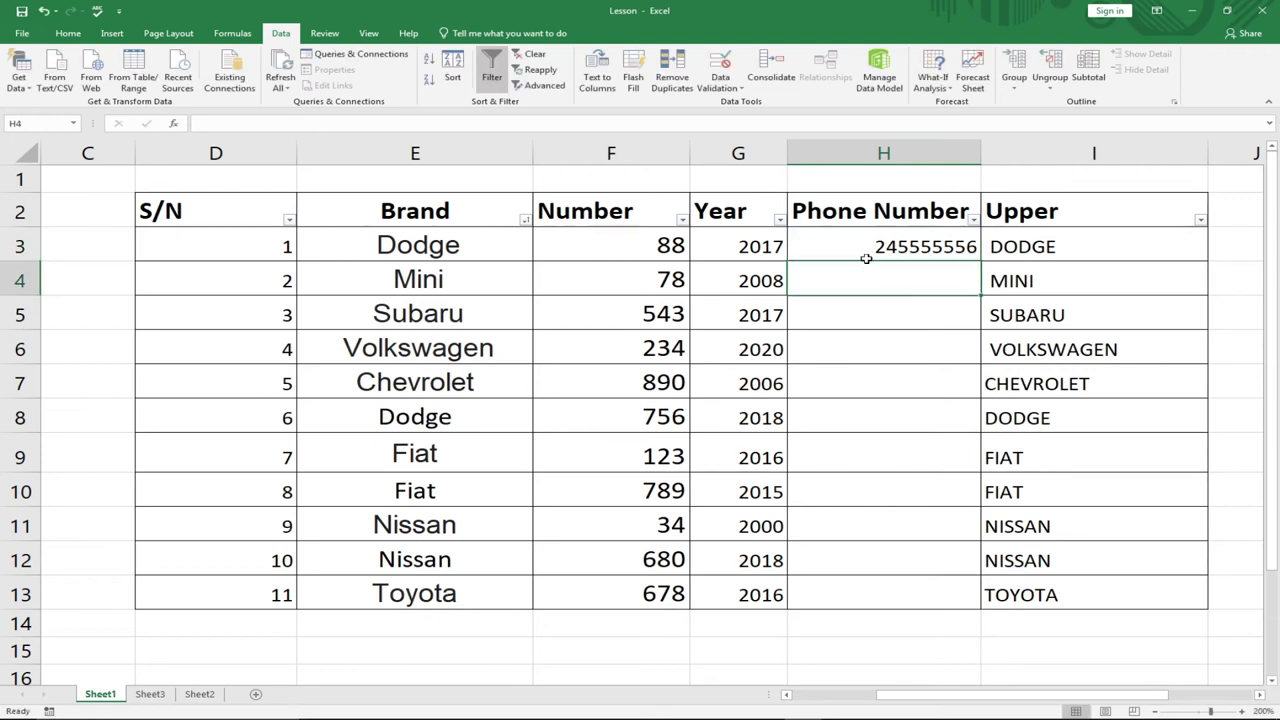
{"action": "left_click", "coordinate": [862, 241]}
{"action": "double_click", "coordinate": [862, 241]}
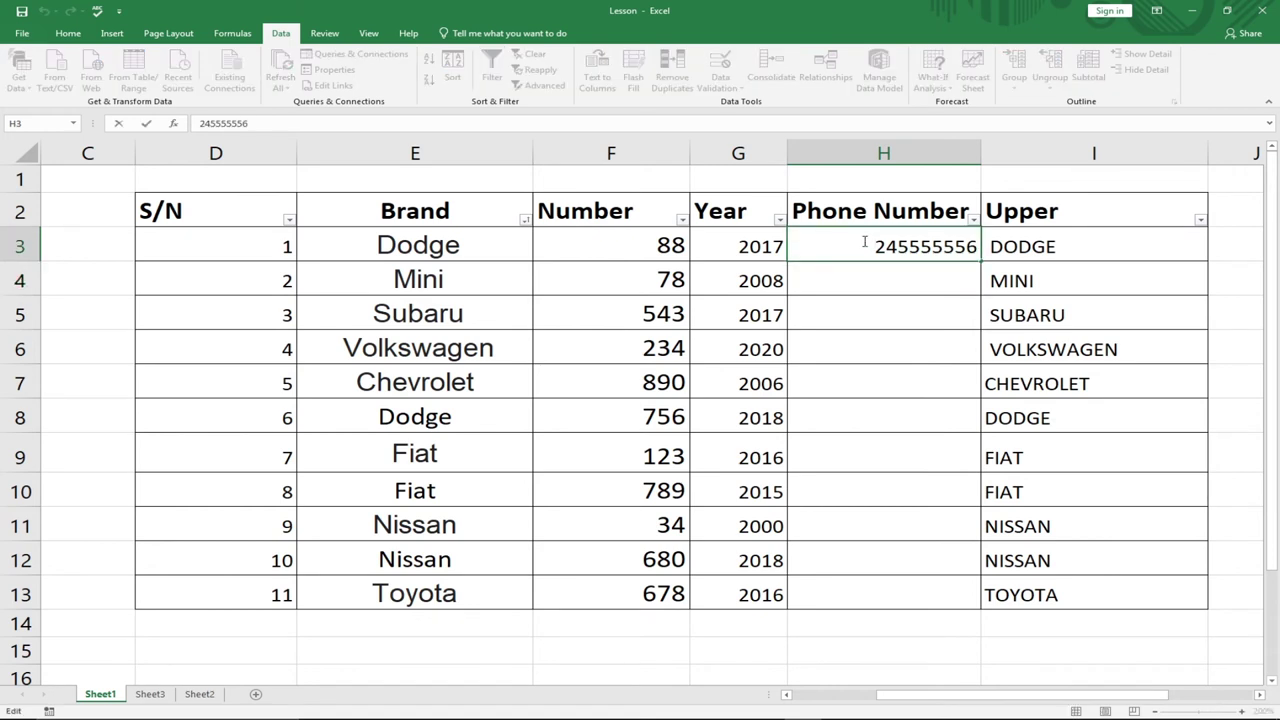
{"action": "type", "text": "0"}
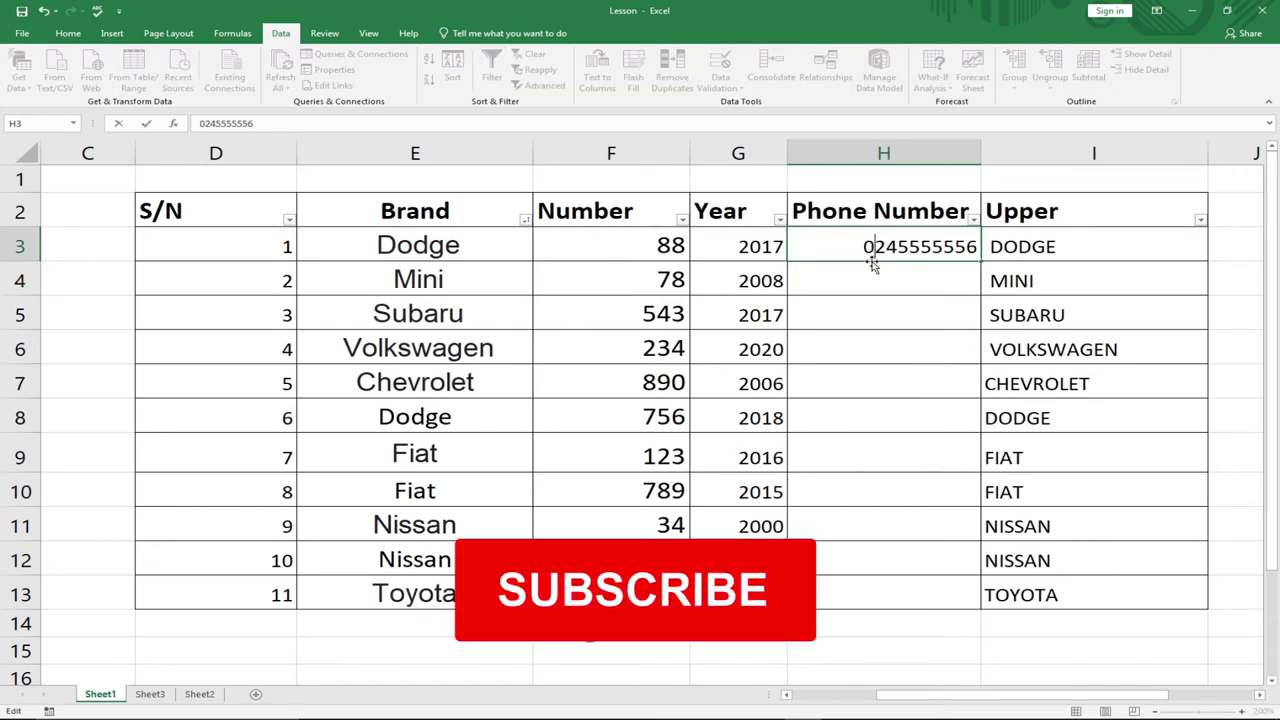
{"action": "left_click", "coordinate": [873, 150]}
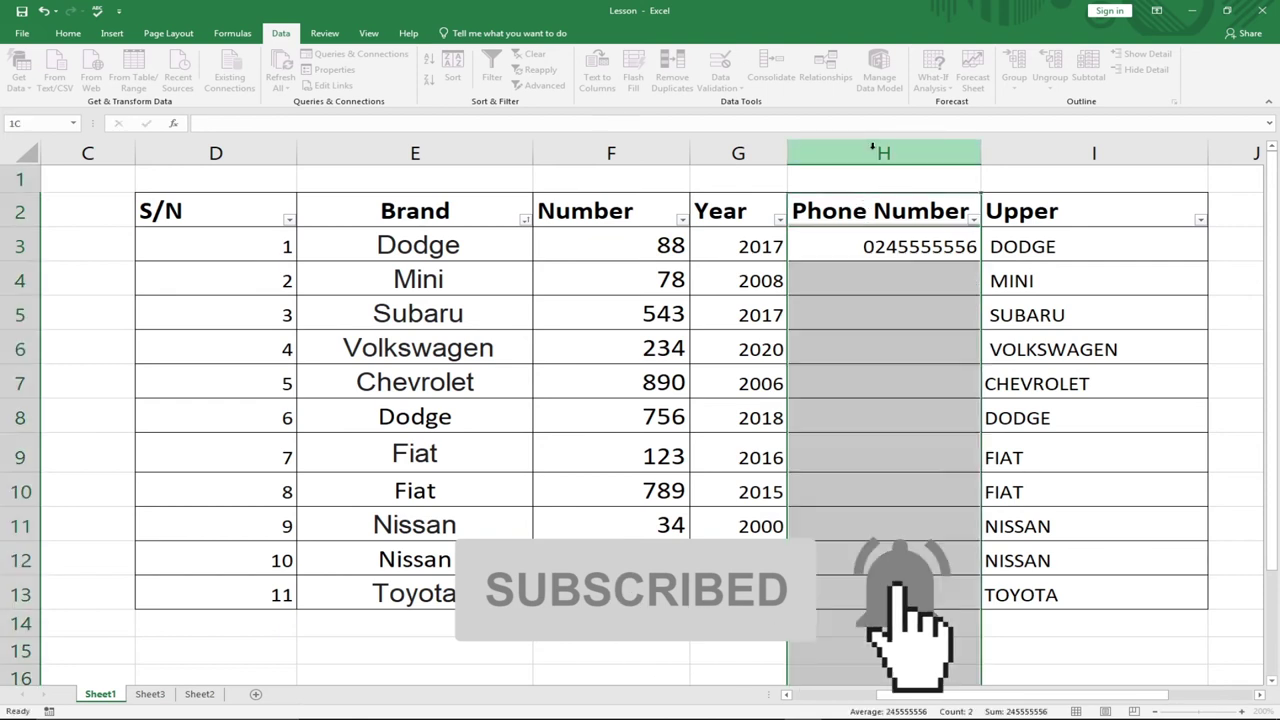
{"action": "left_click", "coordinate": [68, 34]}
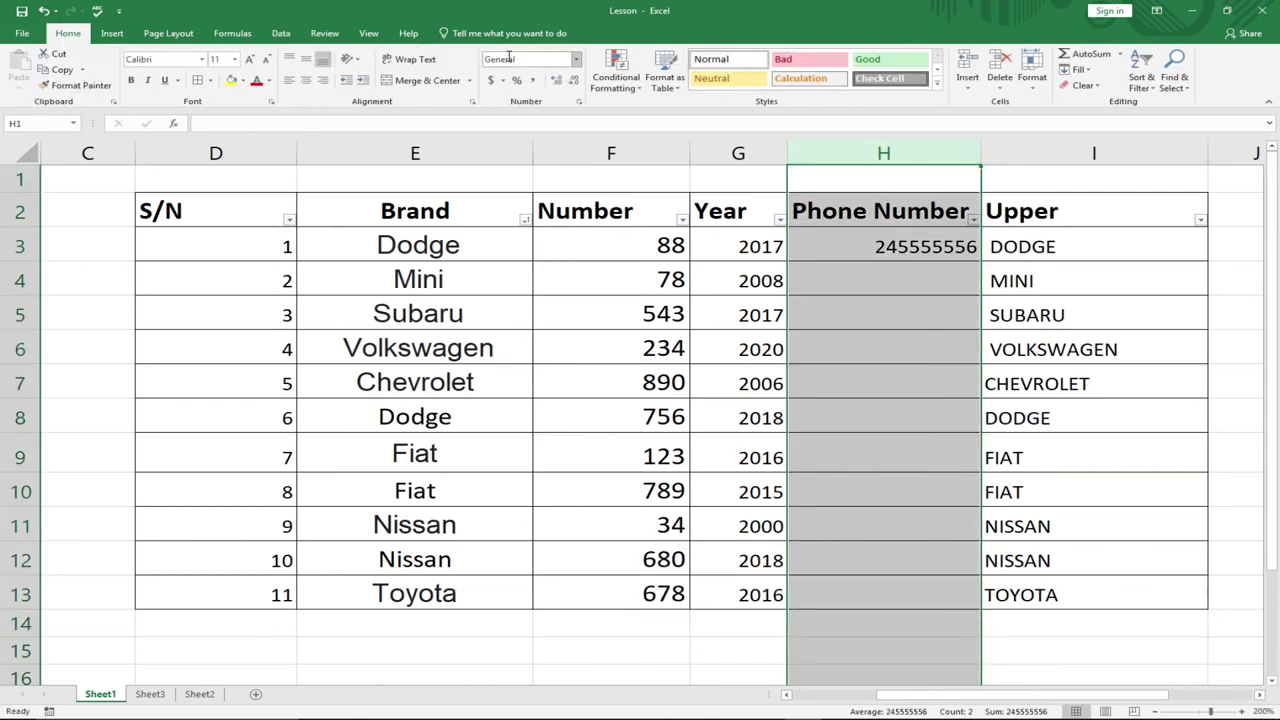
{"action": "left_click", "coordinate": [576, 60]}
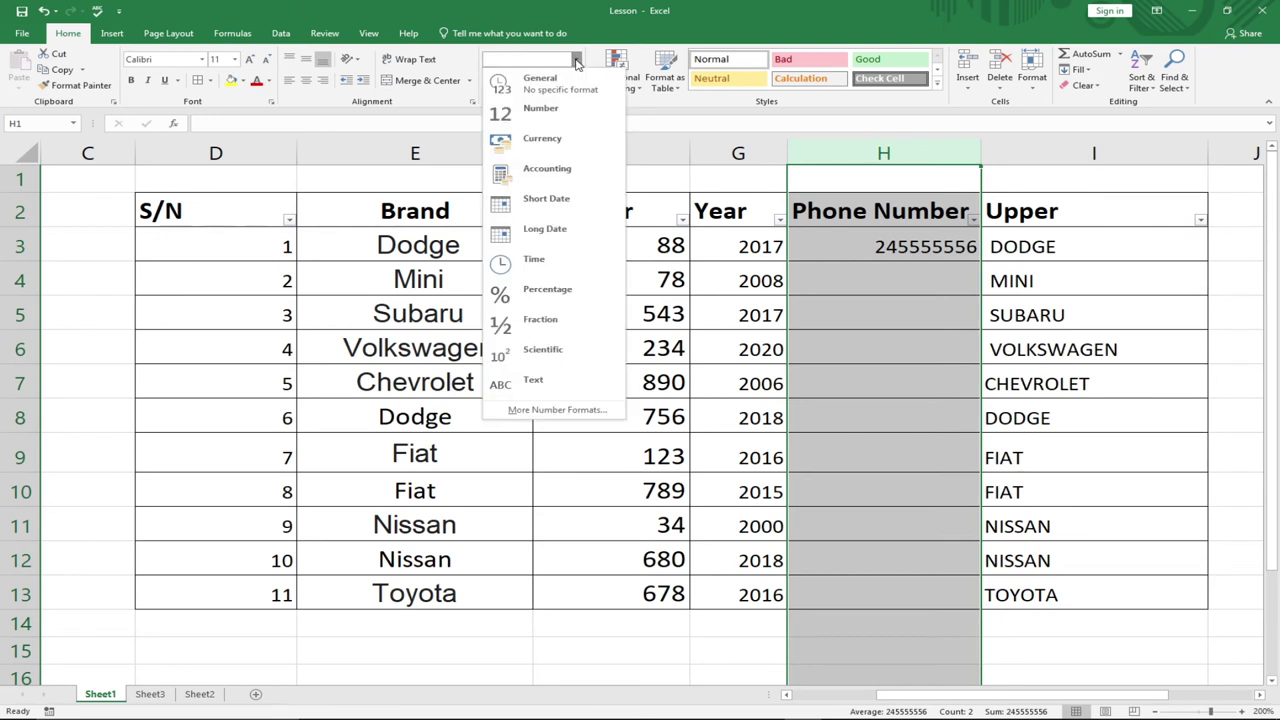
{"action": "left_click", "coordinate": [546, 379]}
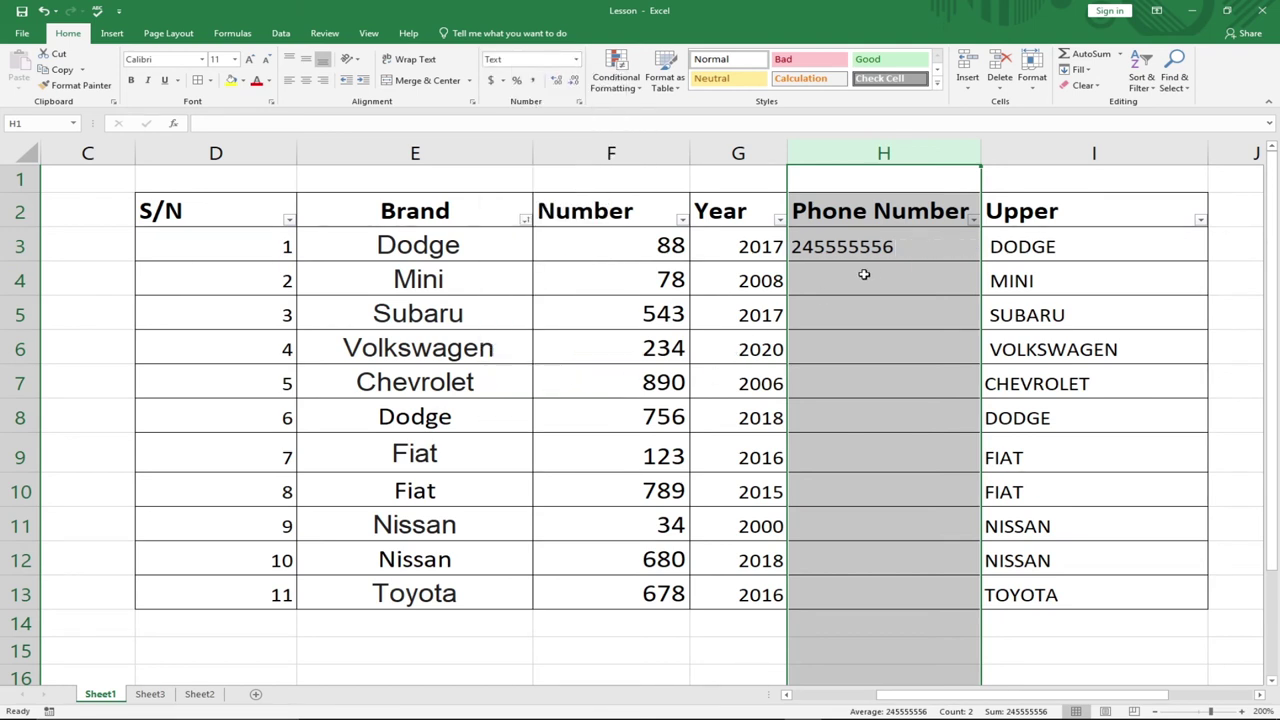
{"action": "left_click_drag", "start_coordinate": [836, 250], "coordinate": [836, 315]}
{"action": "double_click", "coordinate": [816, 247]}
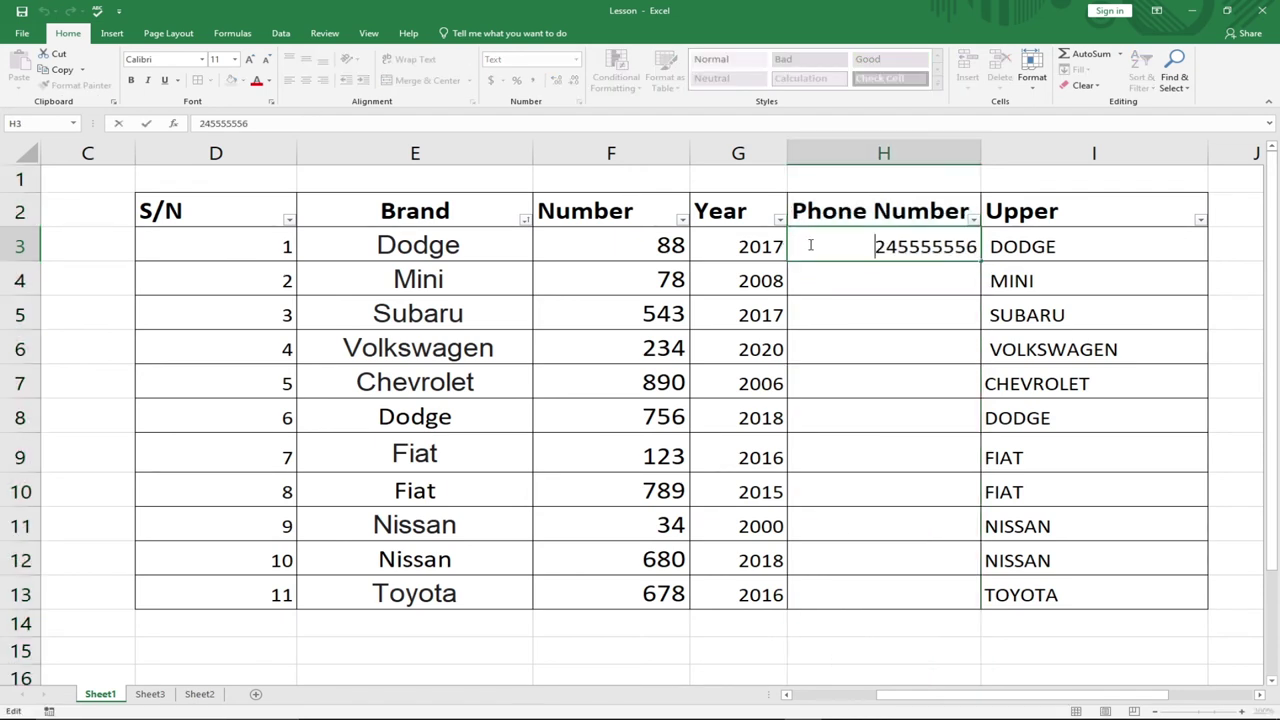
{"action": "type", "text": "0"}
{"action": "key", "text": "Return"}
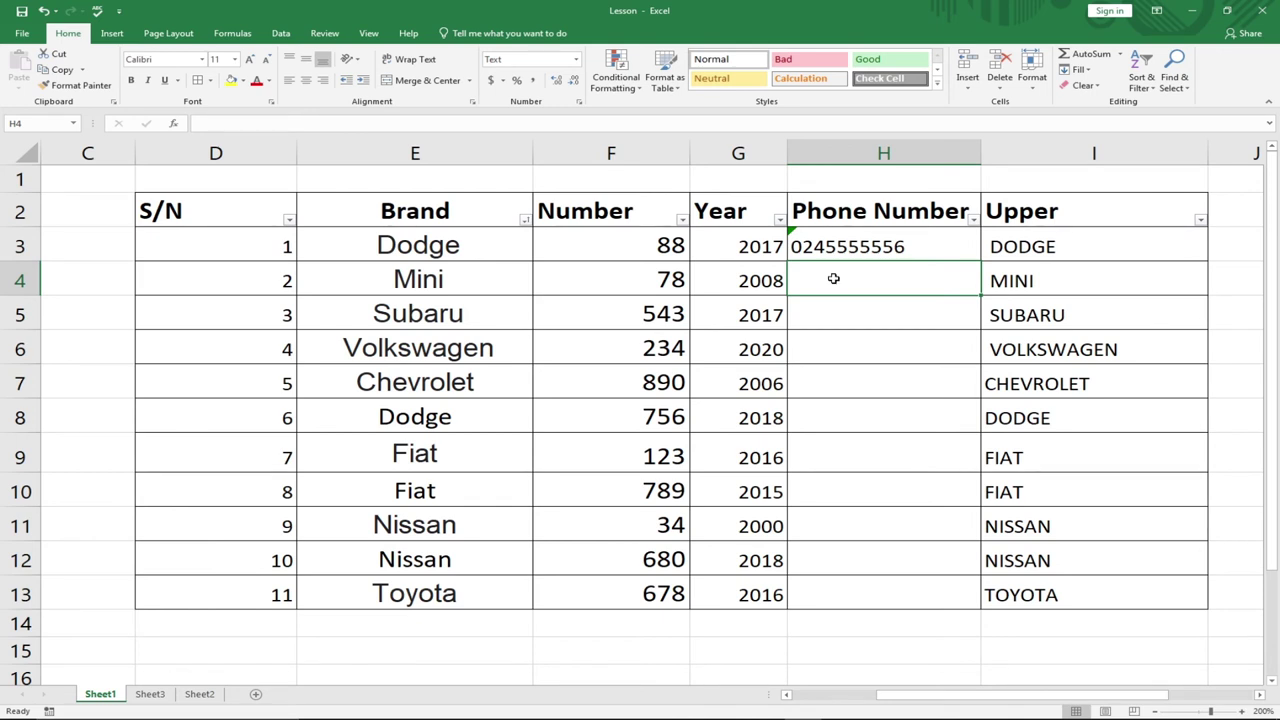
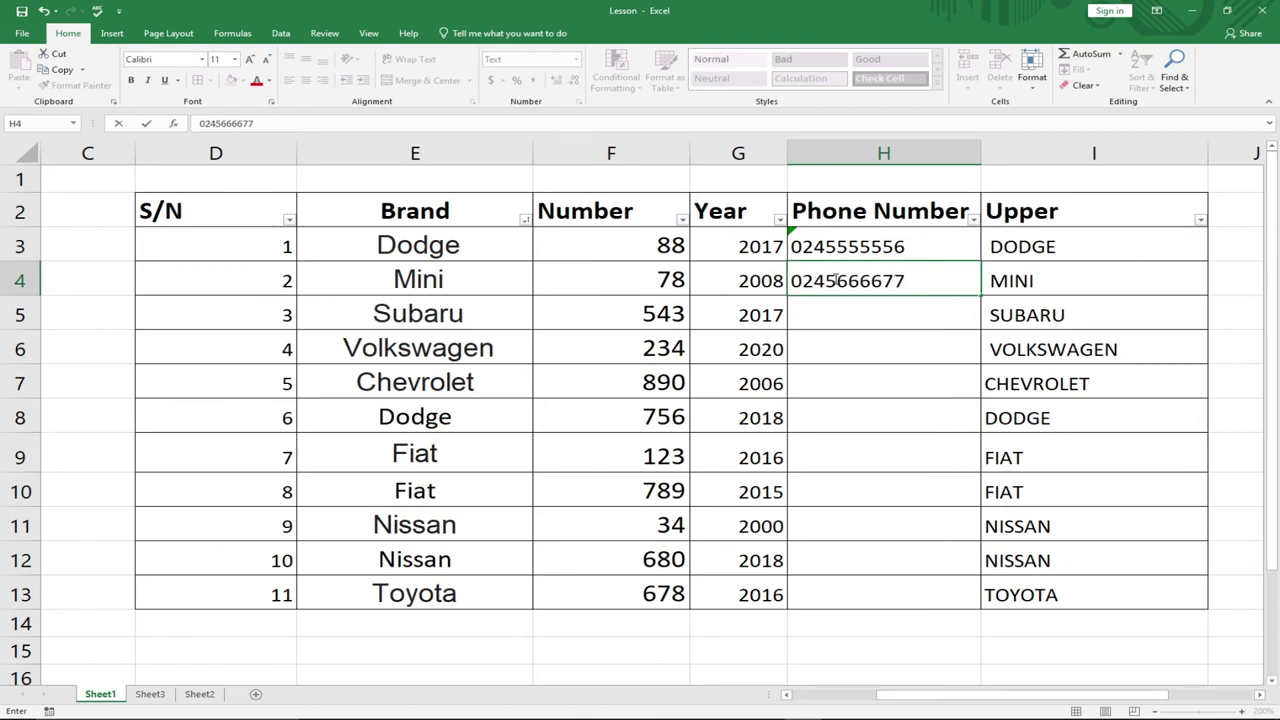
{"action": "key", "text": "Return"}
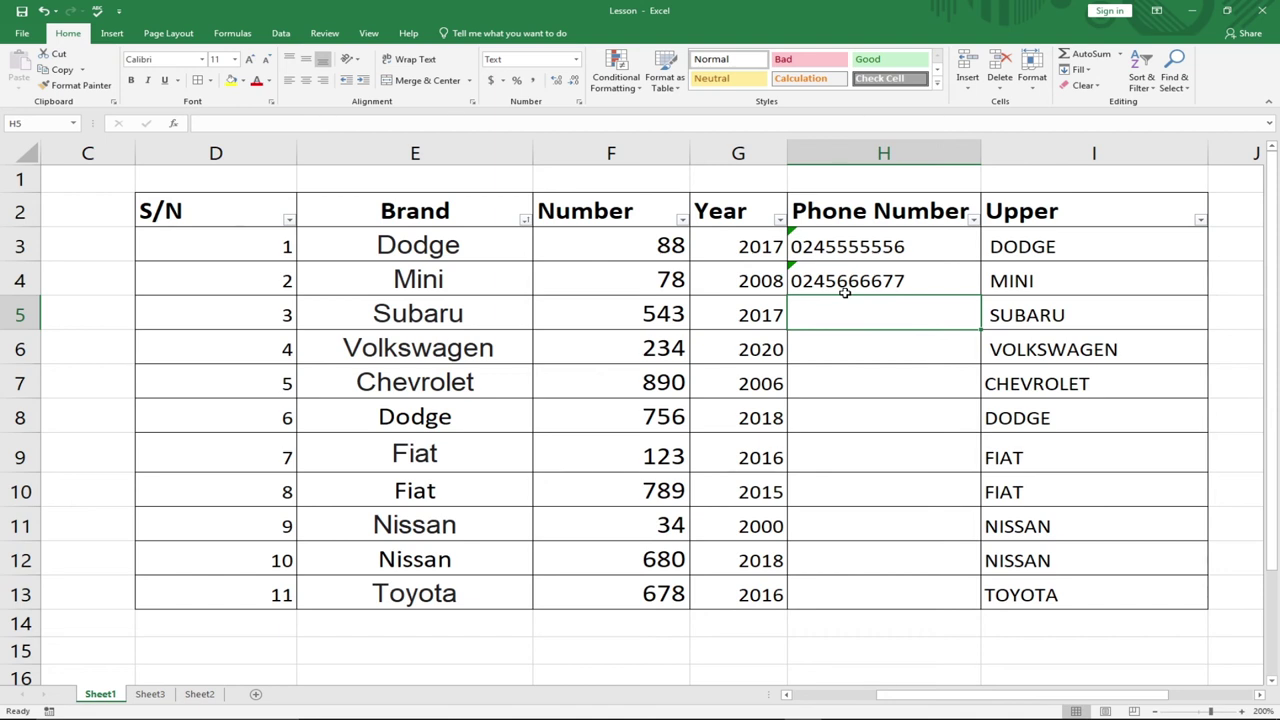
{"action": "scroll", "coordinate": [846, 295], "scroll_direction": "down", "scroll_amount": 2}
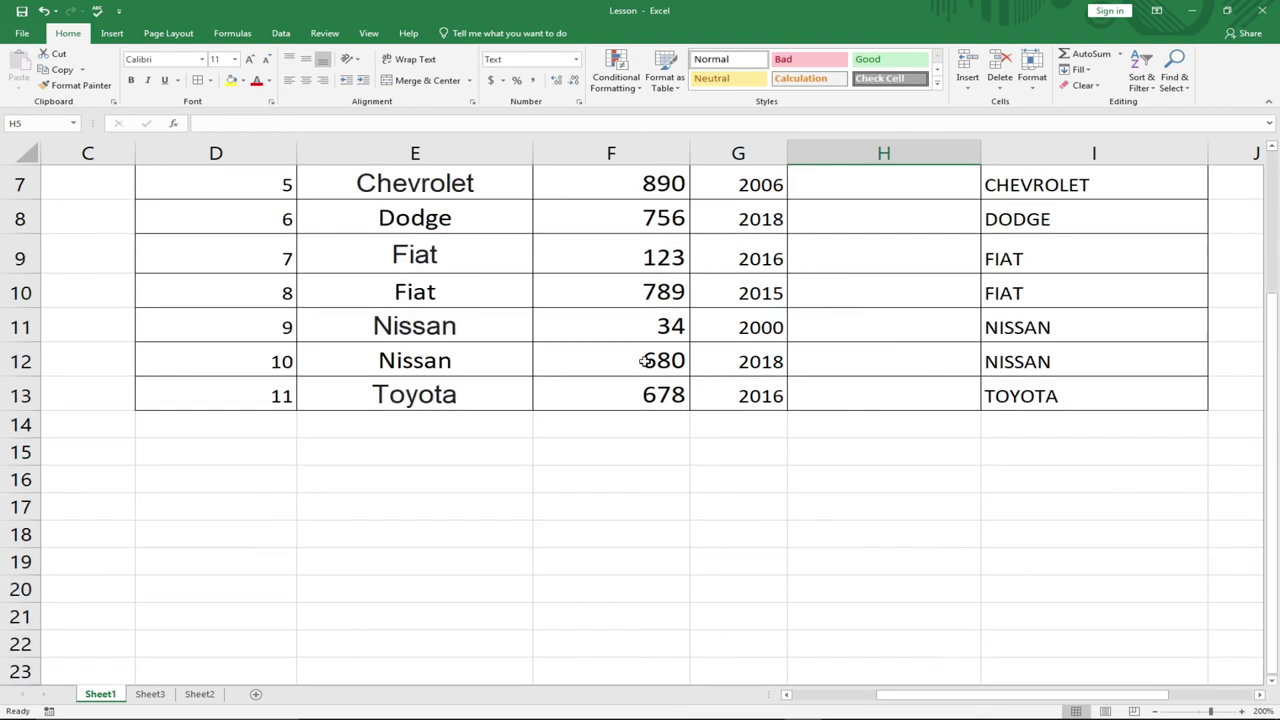
- Enter =TODAY() in F15 below the table, showing 3/15/2021
{"action": "double_click", "coordinate": [628, 457]}
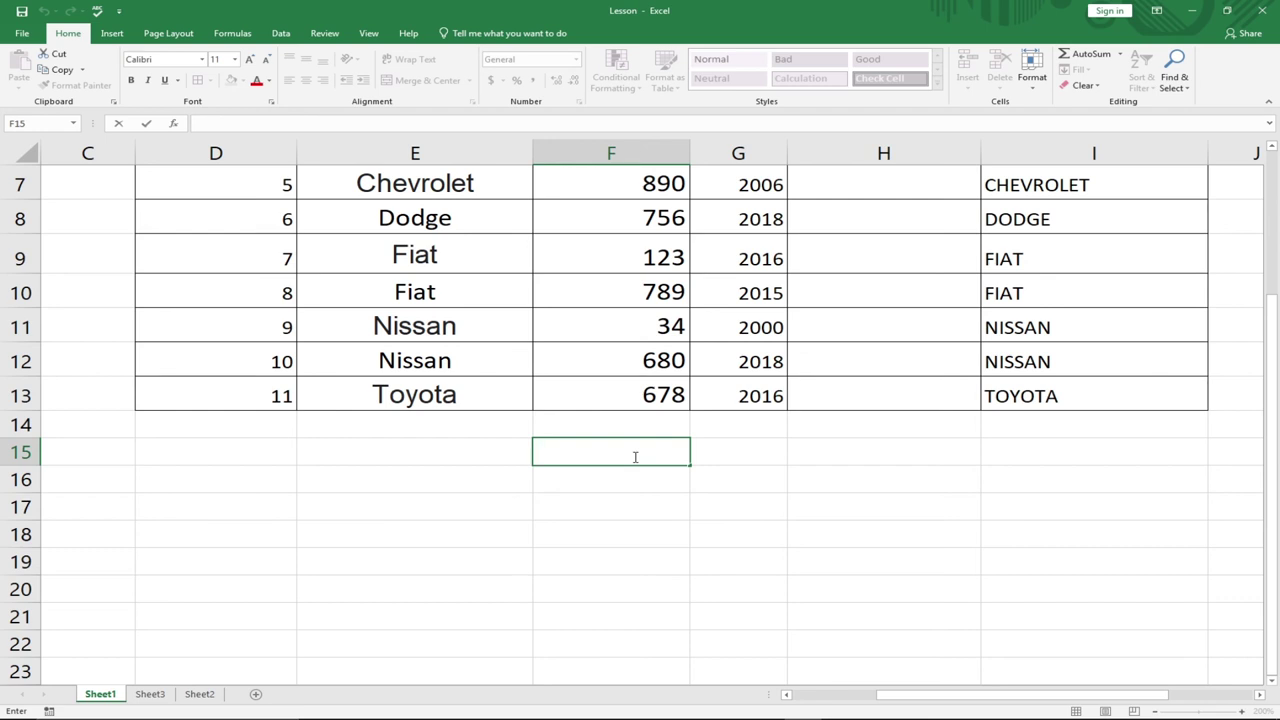
{"action": "type", "text": "="}
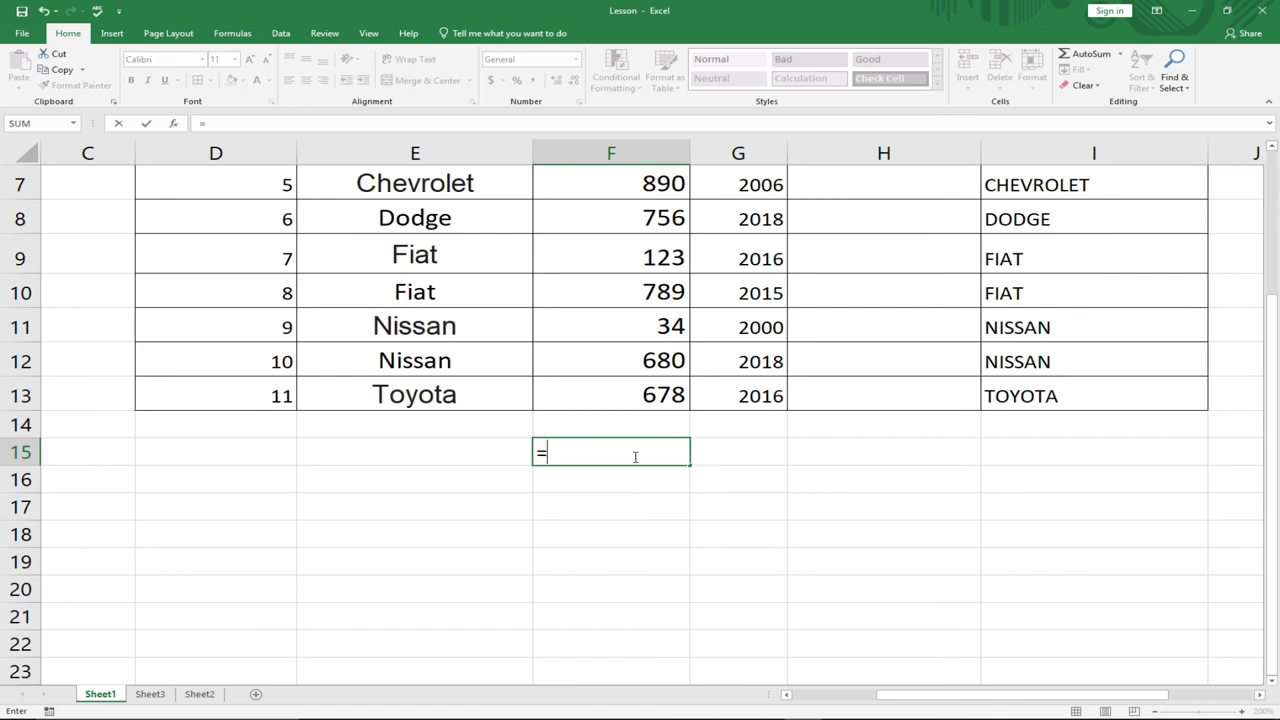
{"action": "type", "text": "Ton"}
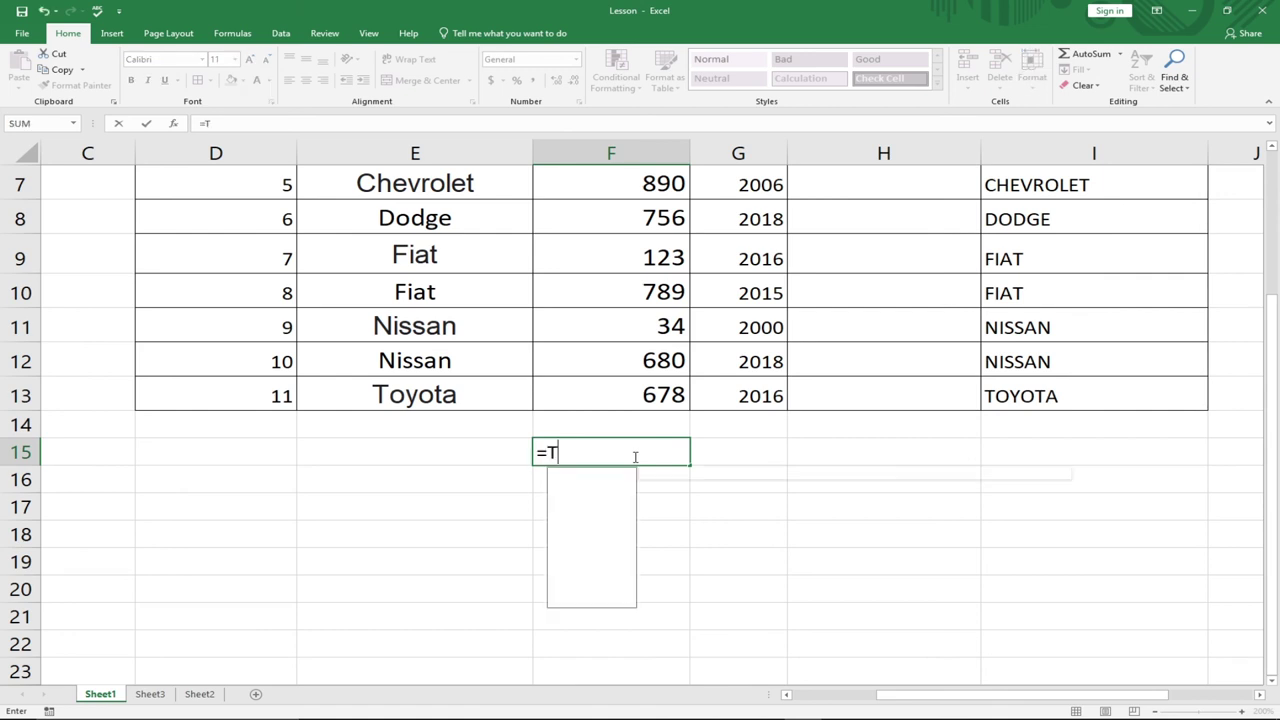
{"action": "key", "text": "BackSpace"}
{"action": "key", "text": "BackSpace"}
{"action": "type", "text": "od"}
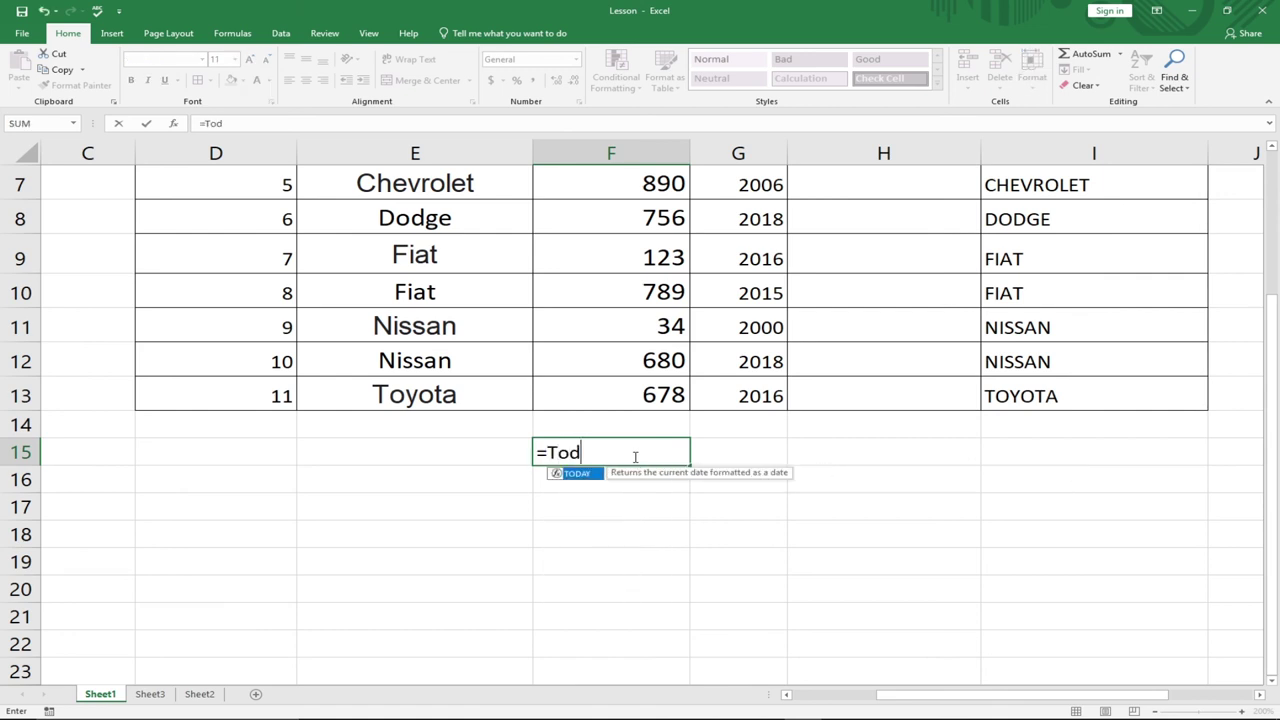
{"action": "key", "text": "Tab"}
{"action": "key", "text": "Return"}
{"action": "key", "text": "Down"}
{"action": "key", "text": "Down"}
{"action": "key", "text": "Down"}
{"action": "key", "text": "Down"}
{"action": "key", "text": "Down"}
{"action": "key", "text": "Down"}
{"action": "key", "text": "Down"}
{"action": "key", "text": "Down"}
{"action": "key", "text": "Down"}
{"action": "key", "text": "Down"}
{"action": "key", "text": "Down"}
{"action": "key", "text": "Down"}
{"action": "key", "text": "Down"}
{"action": "key", "text": "Down"}
{"action": "scroll", "coordinate": [630, 458], "scroll_direction": "up", "scroll_amount": 4}
{"action": "scroll", "coordinate": [622, 475], "scroll_direction": "down", "scroll_amount": 2}
{"action": "left_click", "coordinate": [628, 452]}
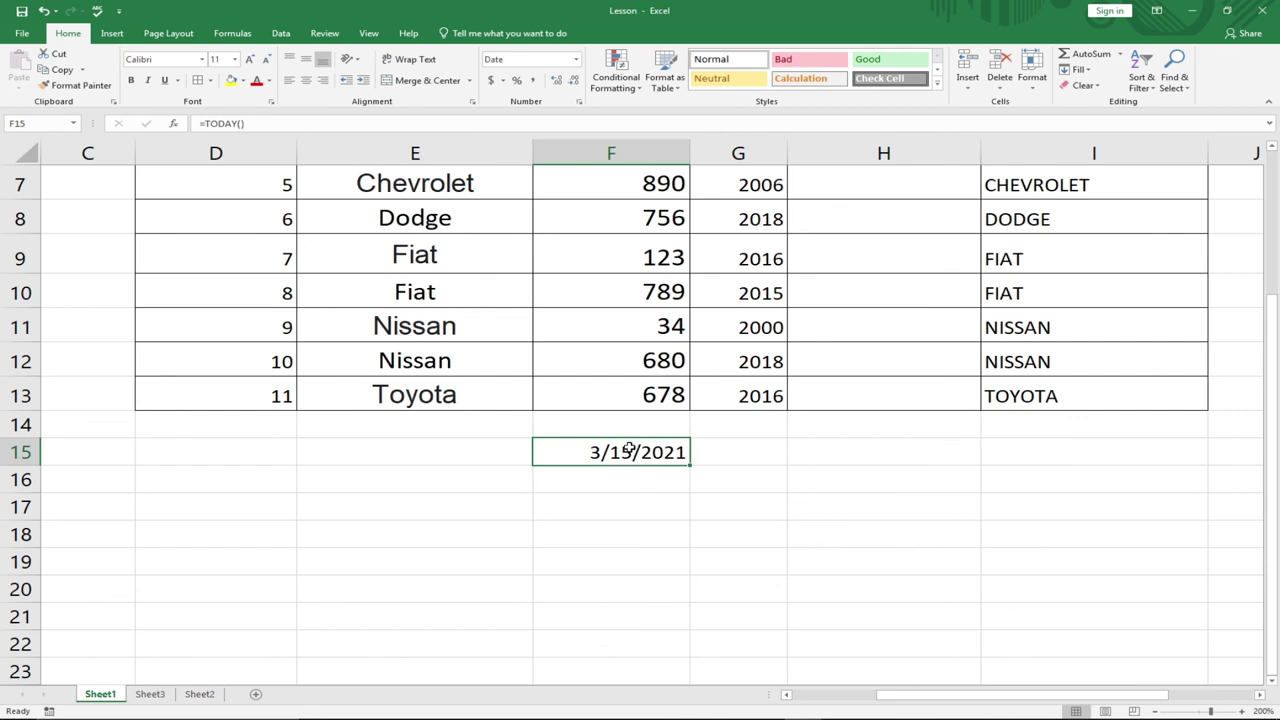
- Enter =NOW() in G15 to show the current date and time, 3/15/2021 0:49
{"action": "left_click", "coordinate": [759, 454]}
{"action": "type", "text": "=now"}
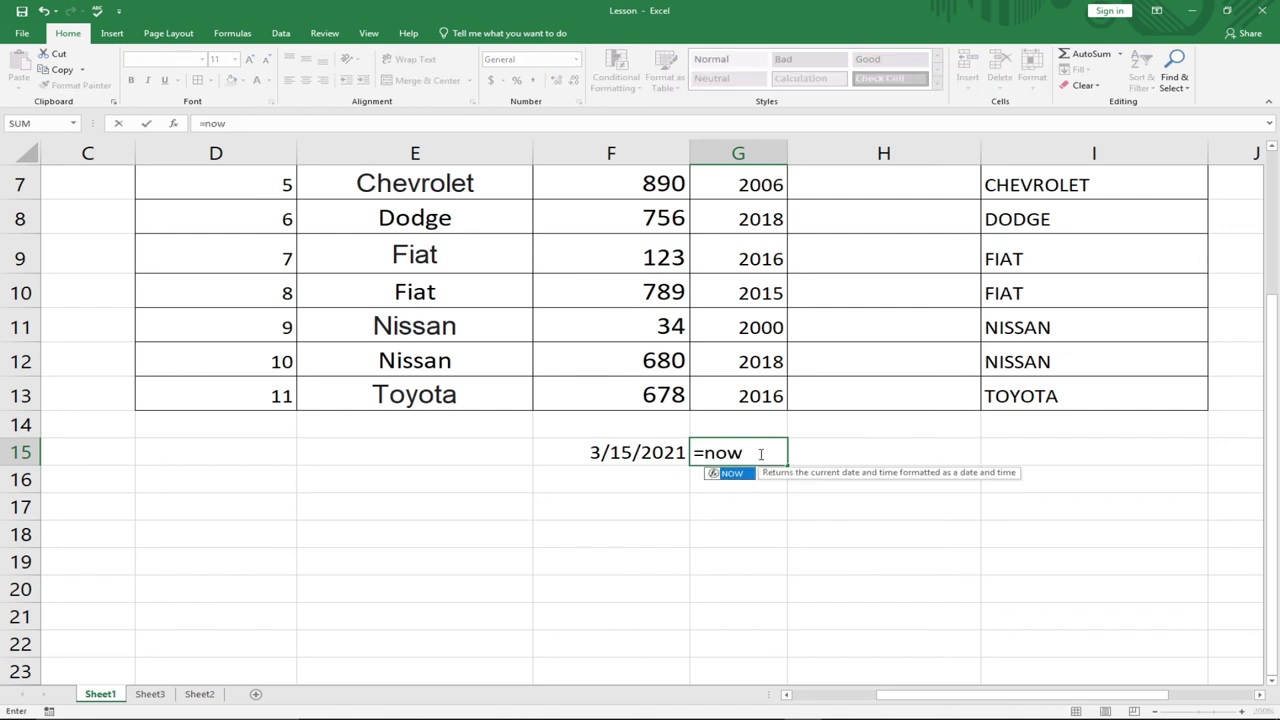
{"action": "key", "text": "Tab"}
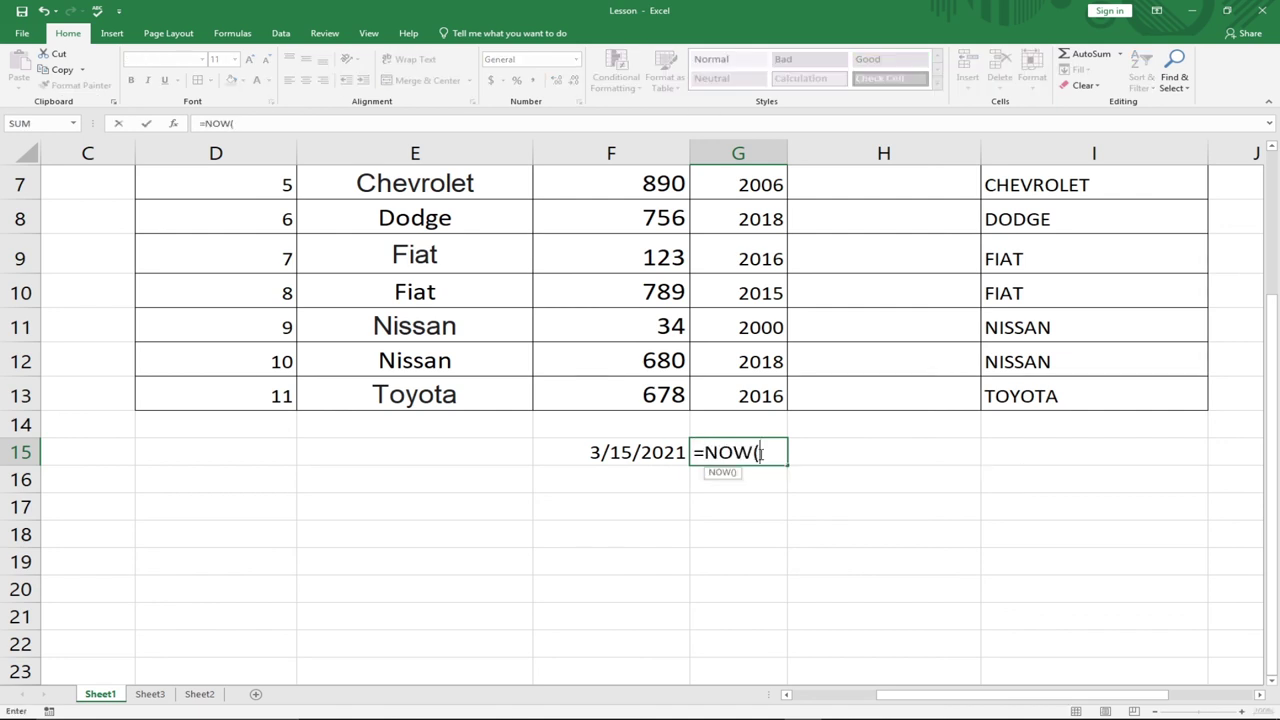
{"action": "type", "text": ")"}
{"action": "key", "text": "Return"}
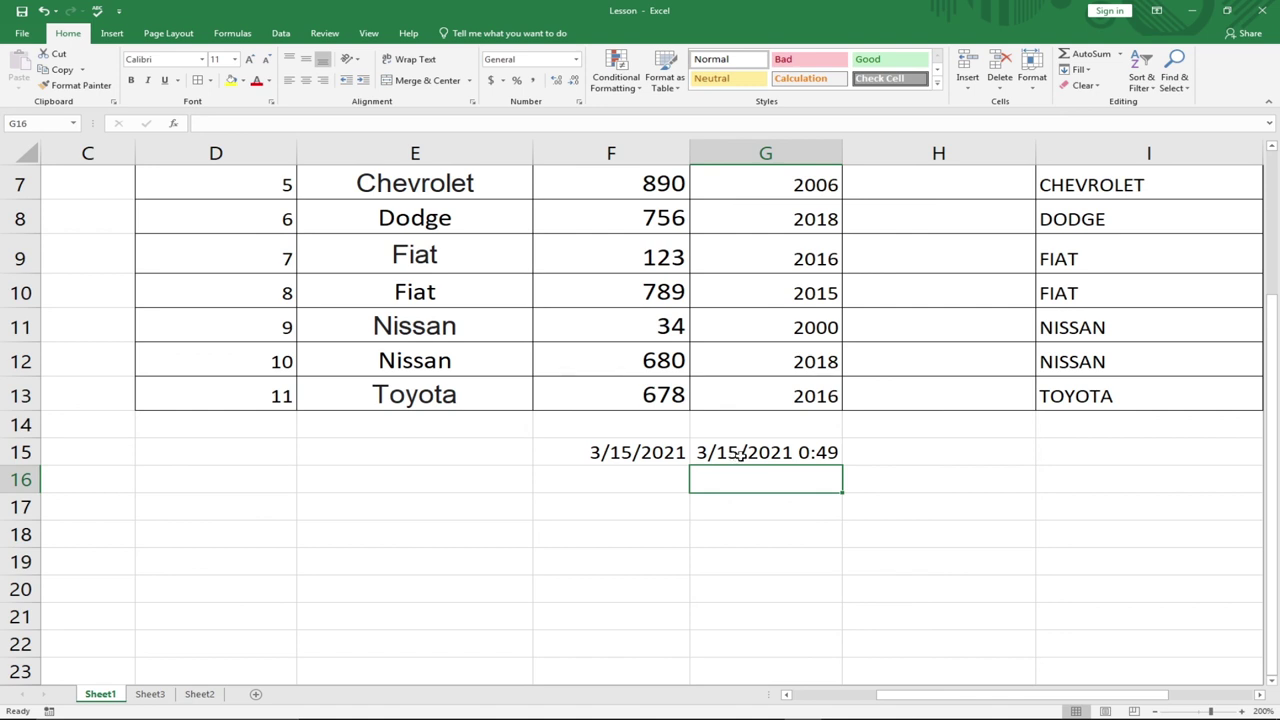
{"action": "scroll", "coordinate": [718, 448], "scroll_direction": "up", "scroll_amount": 2}
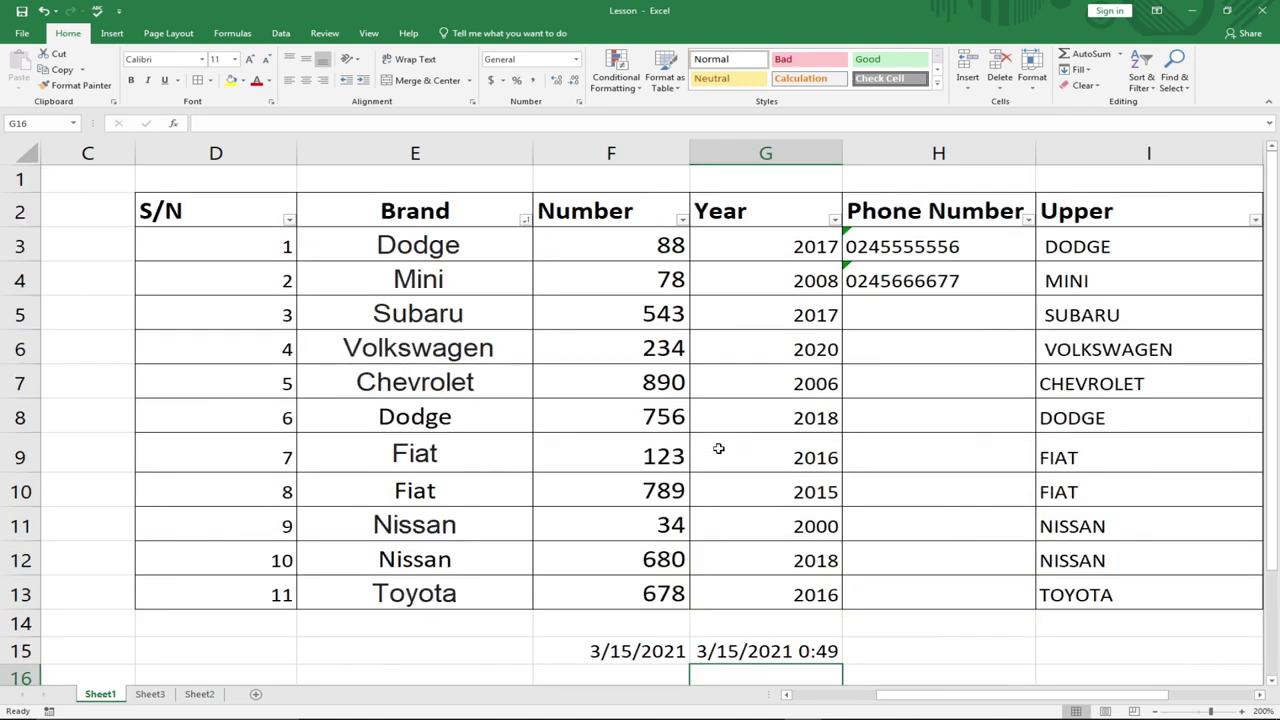